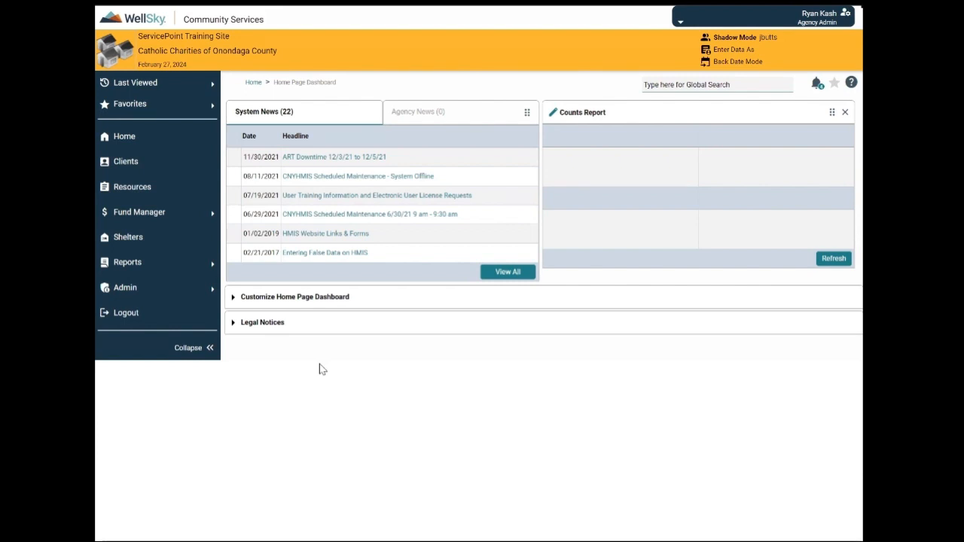
Switch Enter Data As to provider ID 236, Coordinated Entry NY - 505
click(729, 51)
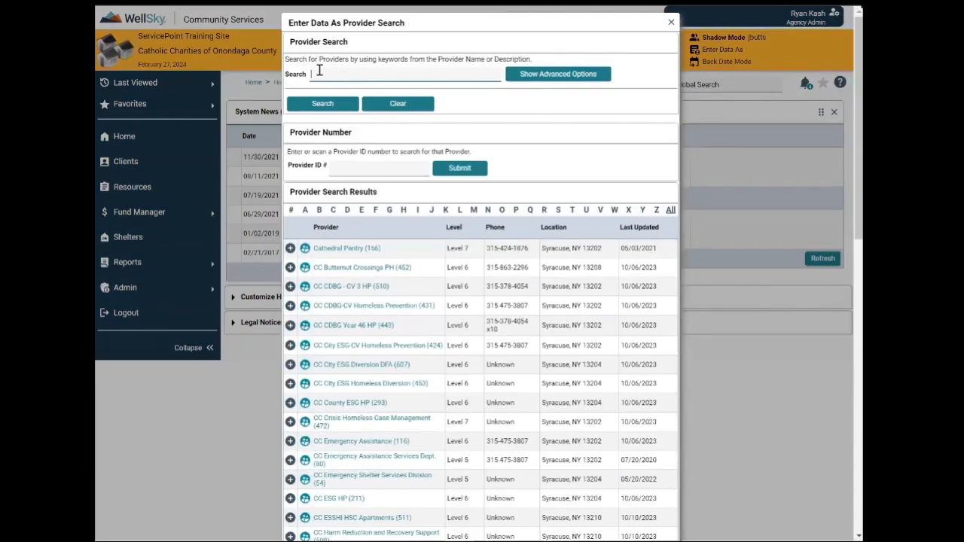
click(339, 167)
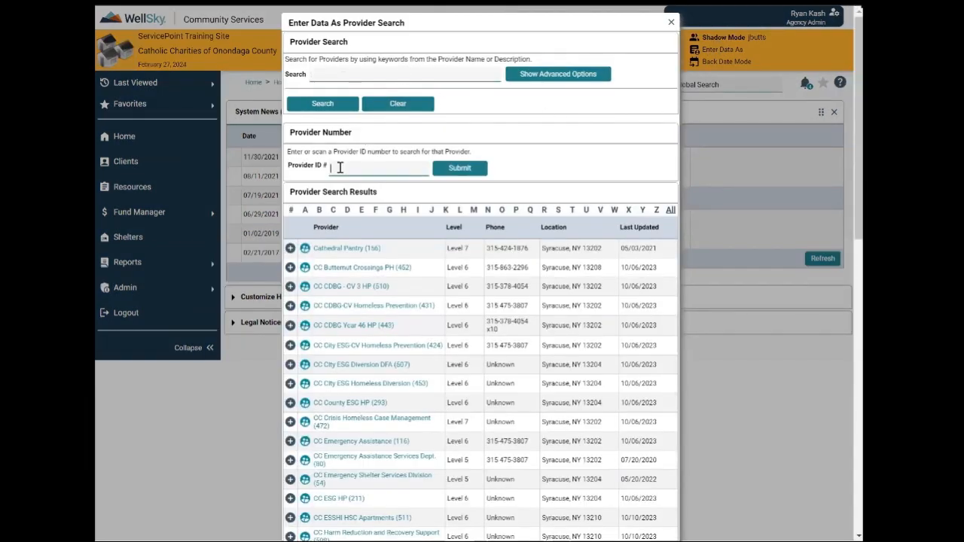
text(236)
click(452, 168)
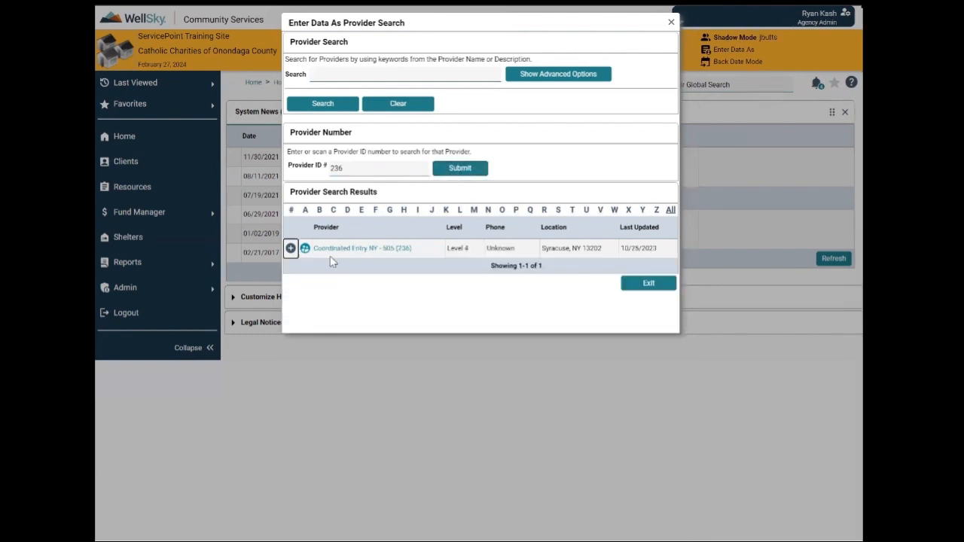
click(393, 250)
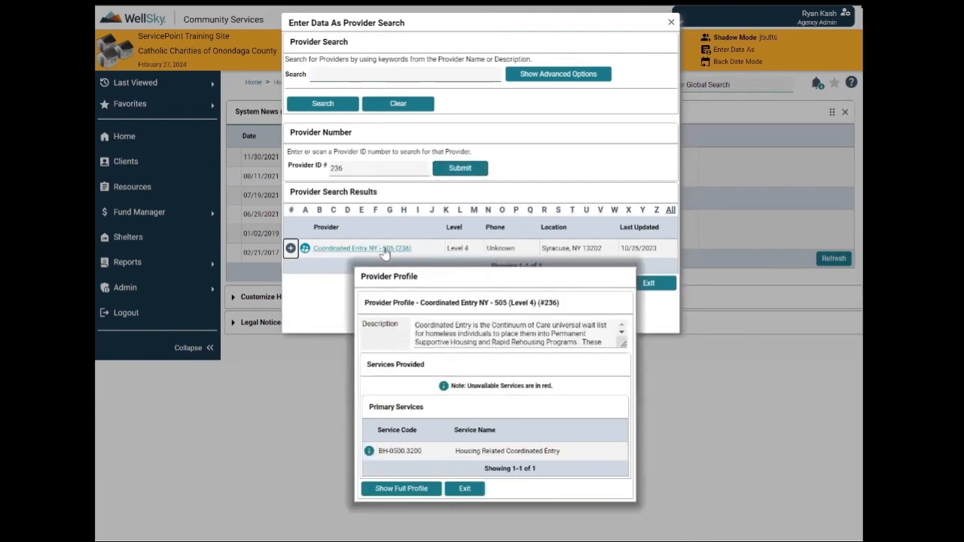
click(291, 249)
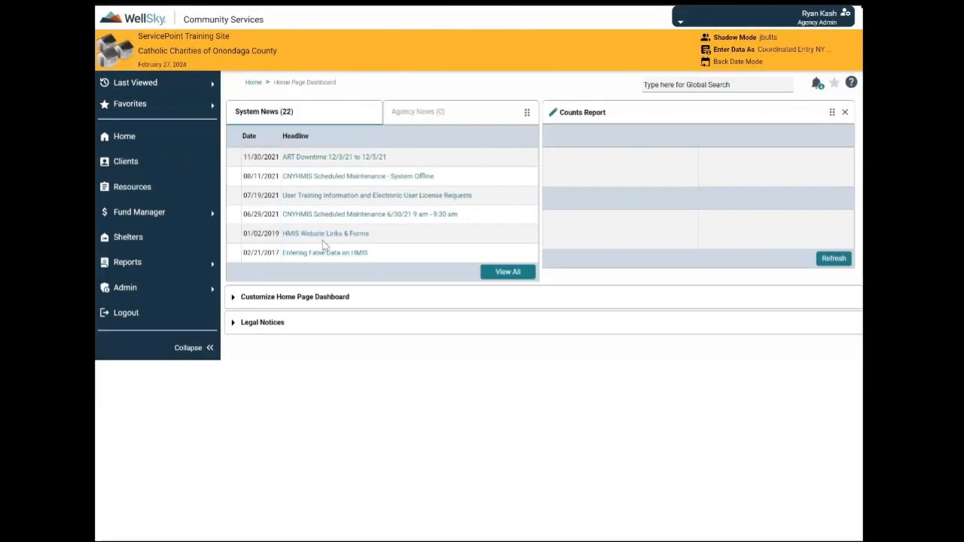
Find the client and add a new Release of Information from their ROI records
click(162, 164)
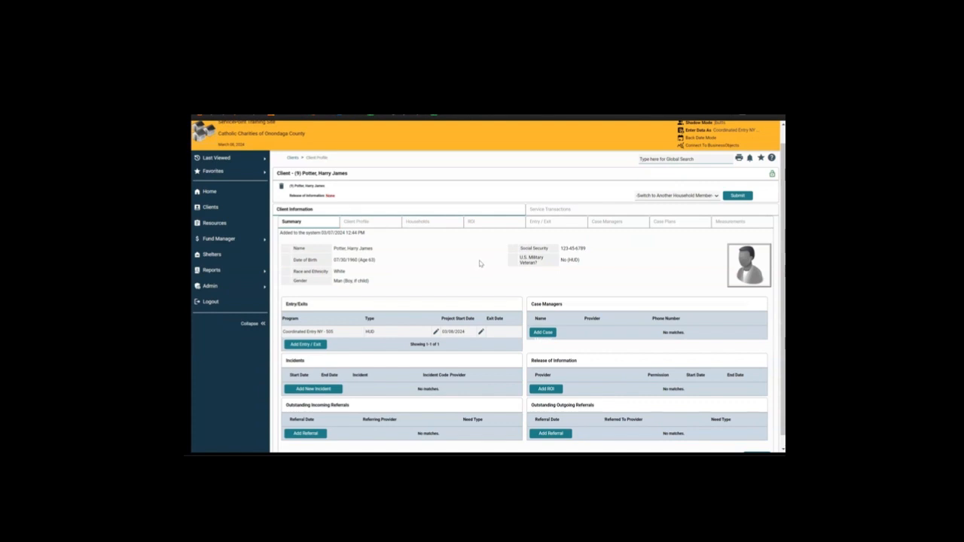
click(475, 223)
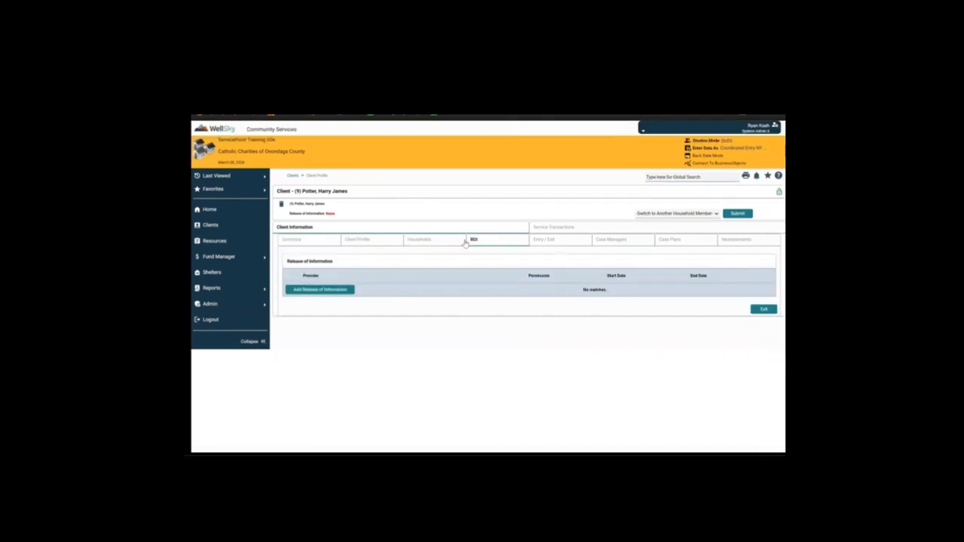
click(345, 288)
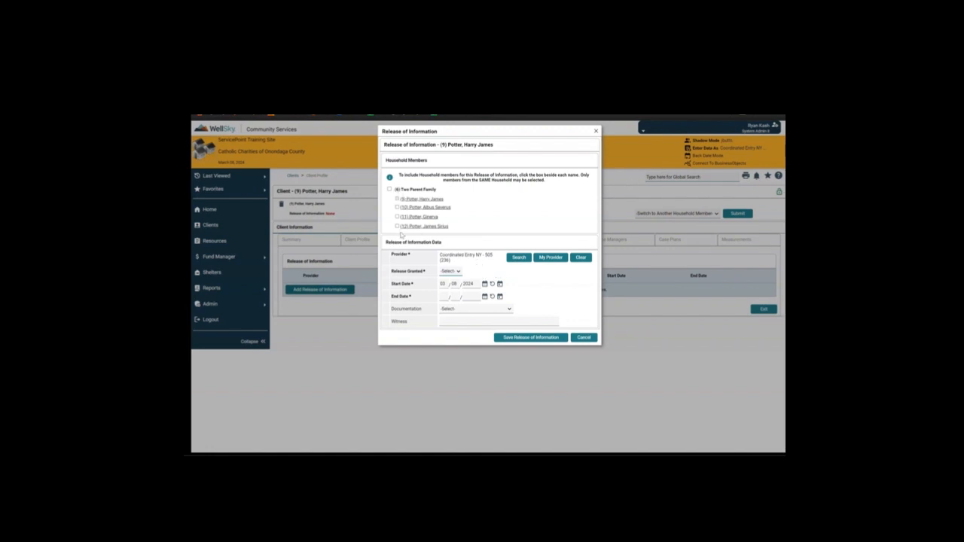
Include household members, set Release Granted No, end year, and Signed Statement from Client documentation
click(389, 190)
click(449, 271)
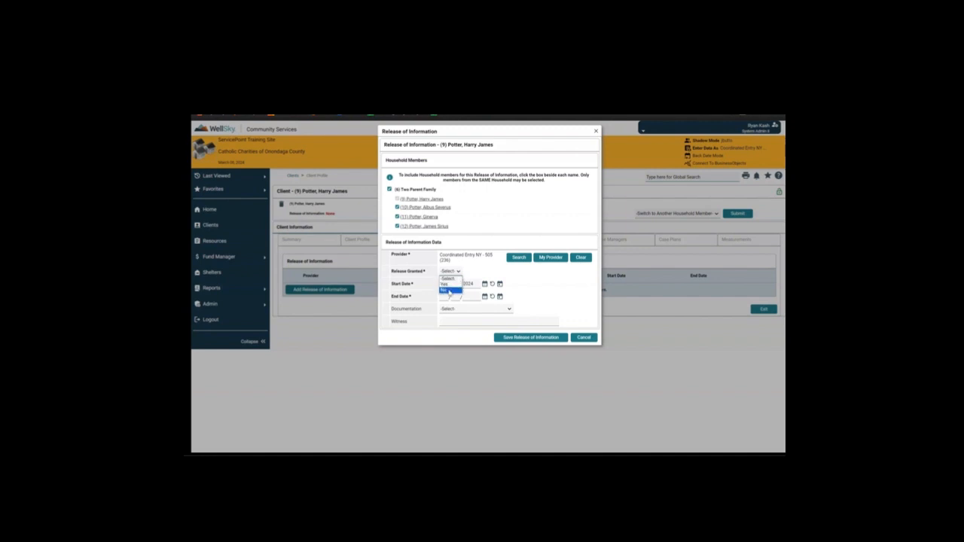
click(449, 291)
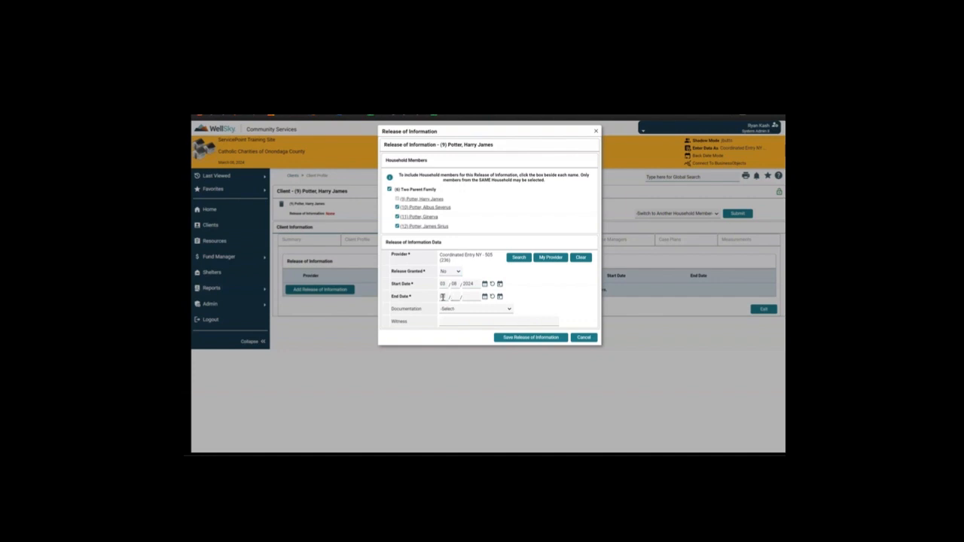
text(2025)
click(448, 309)
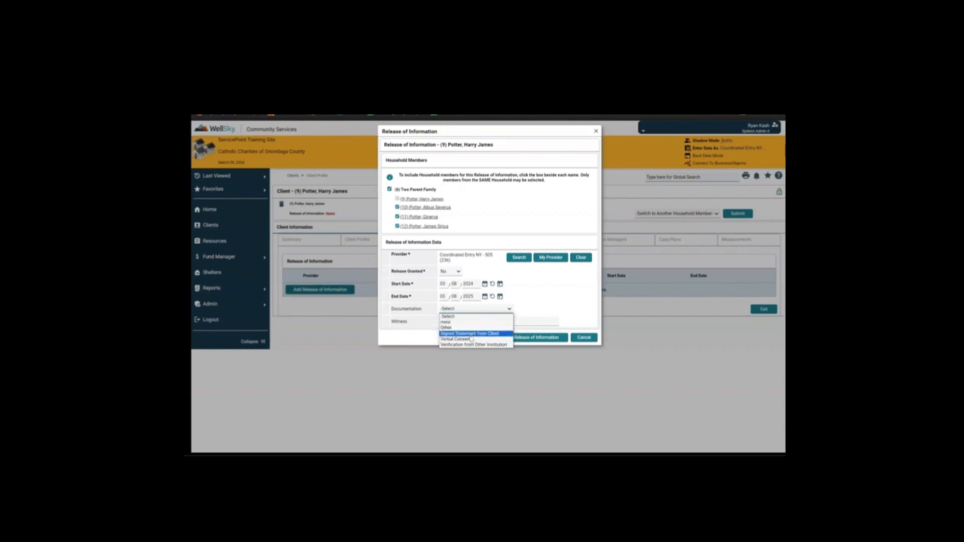
click(472, 334)
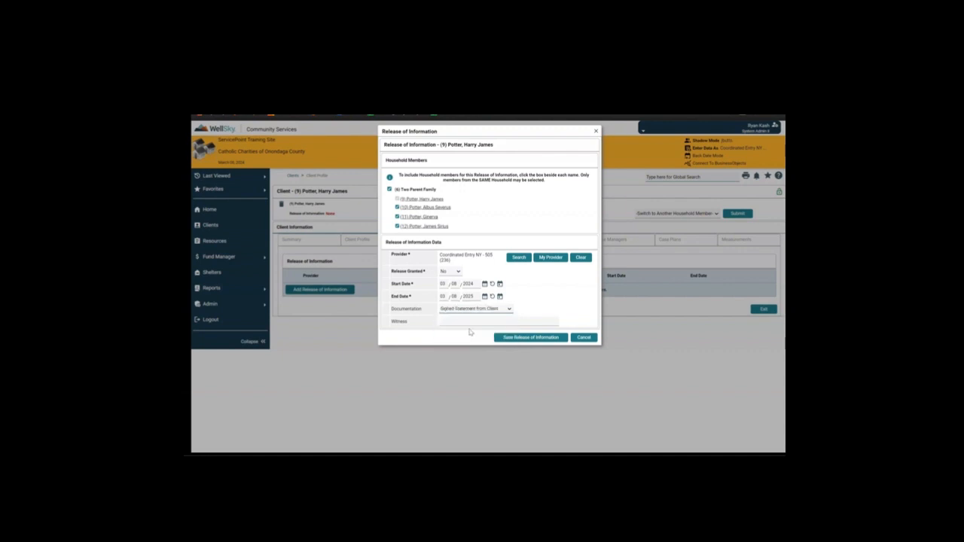
click(473, 322)
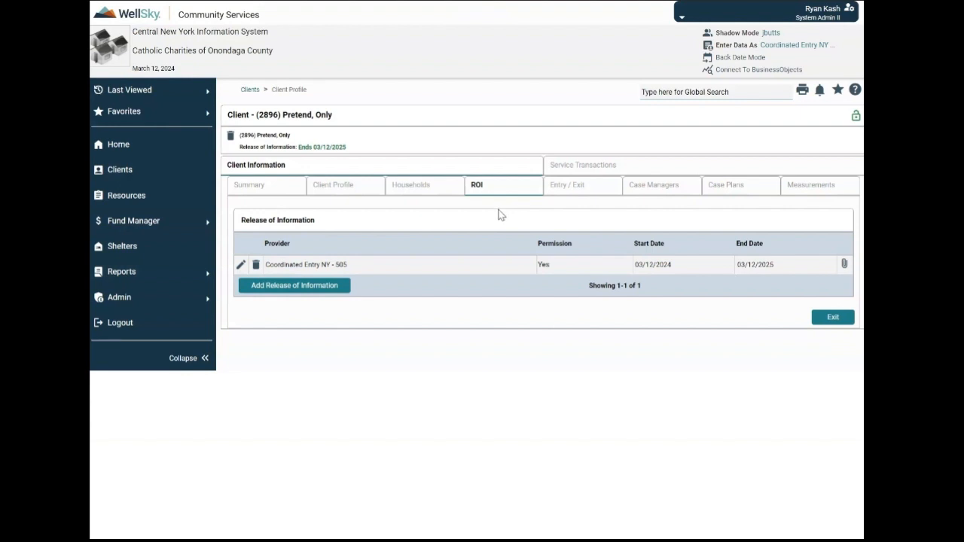
Go to the client's Entry / Exit records
click(566, 193)
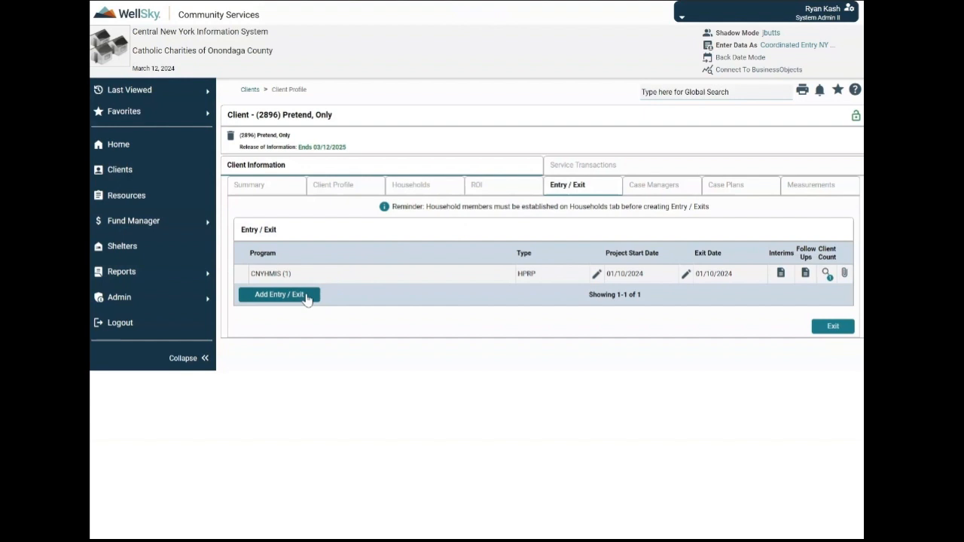
Add a new Entry / Exit to bring up the Project Start Data form
click(307, 298)
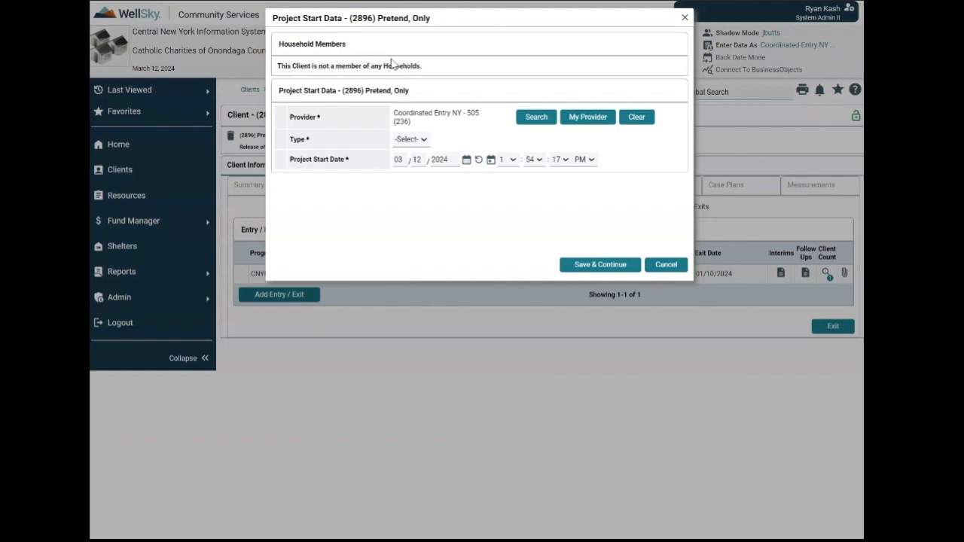
Save the 03/12/2024 entry as type Basic, then update its type to HUD
click(420, 140)
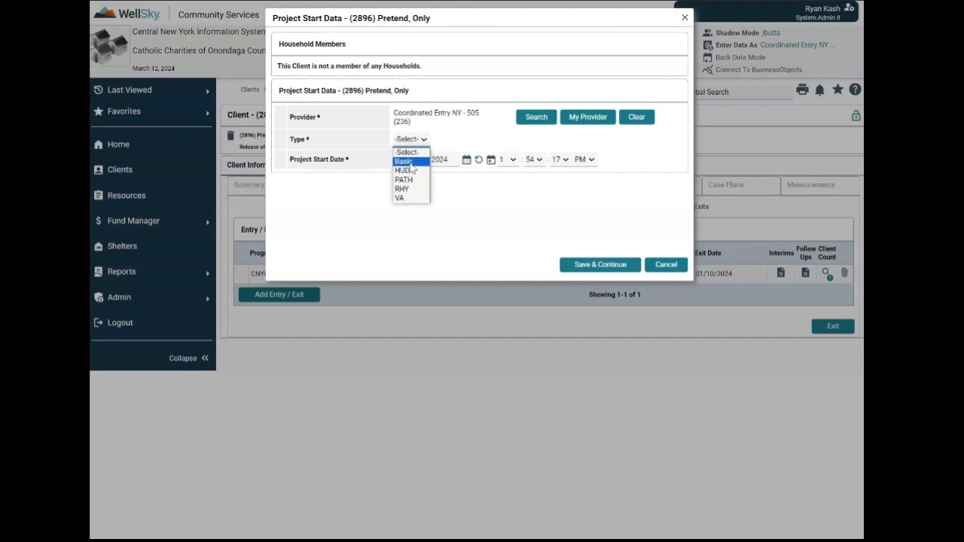
click(411, 162)
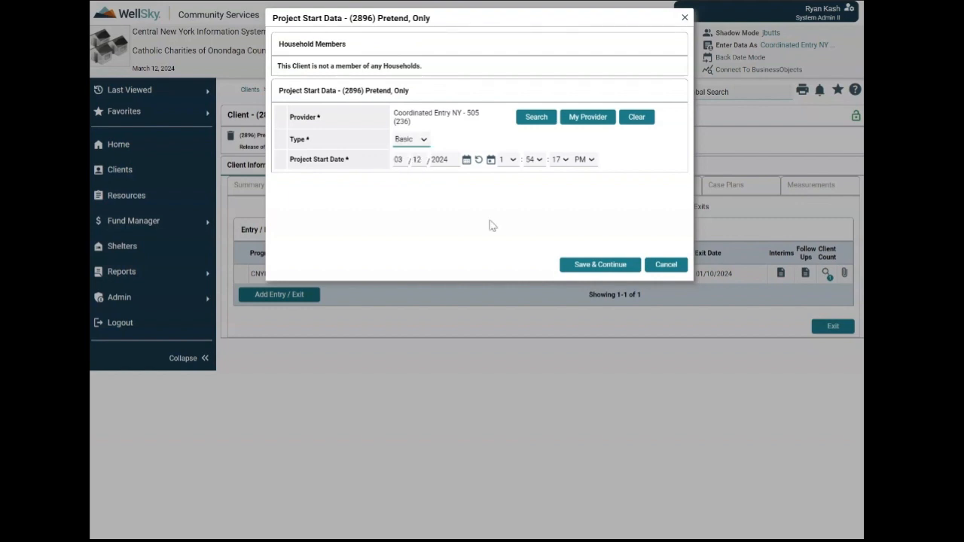
click(578, 264)
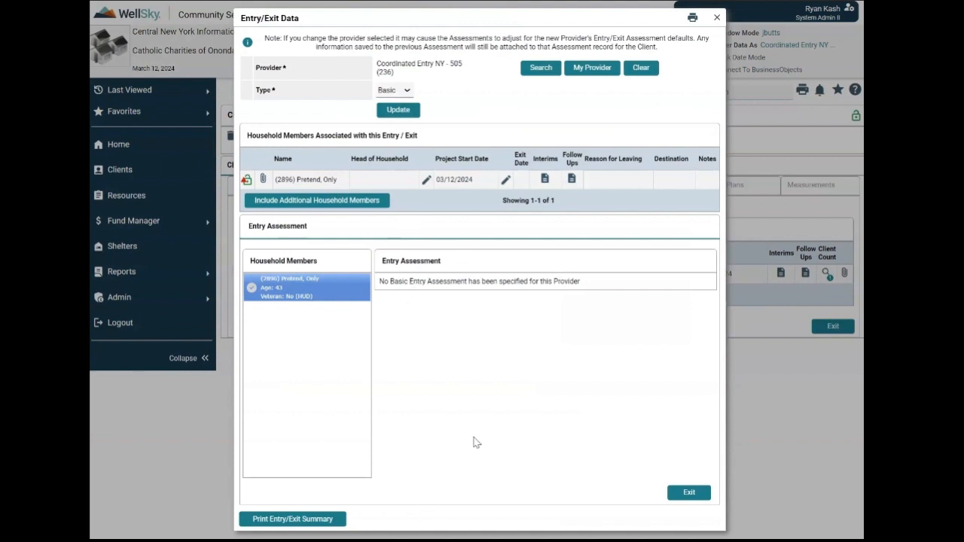
click(401, 91)
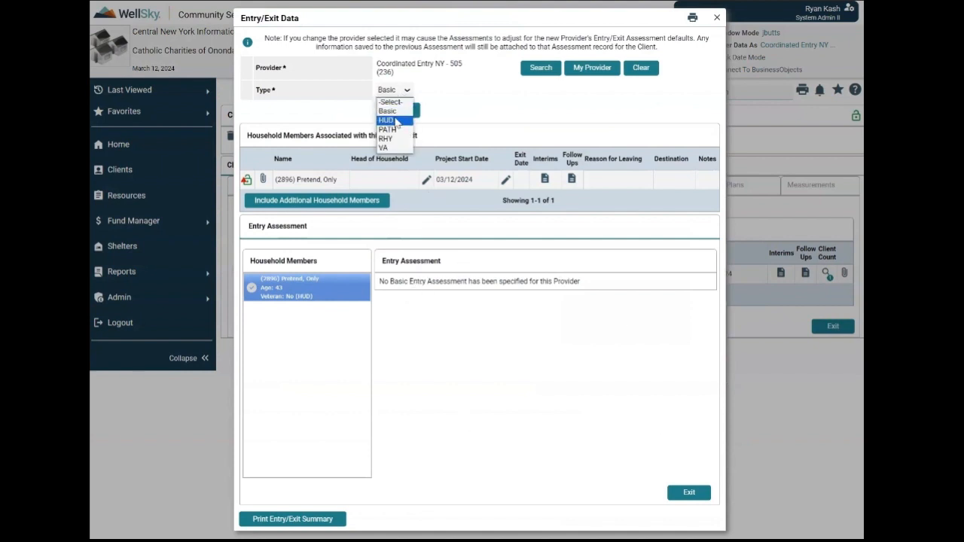
click(395, 121)
click(398, 110)
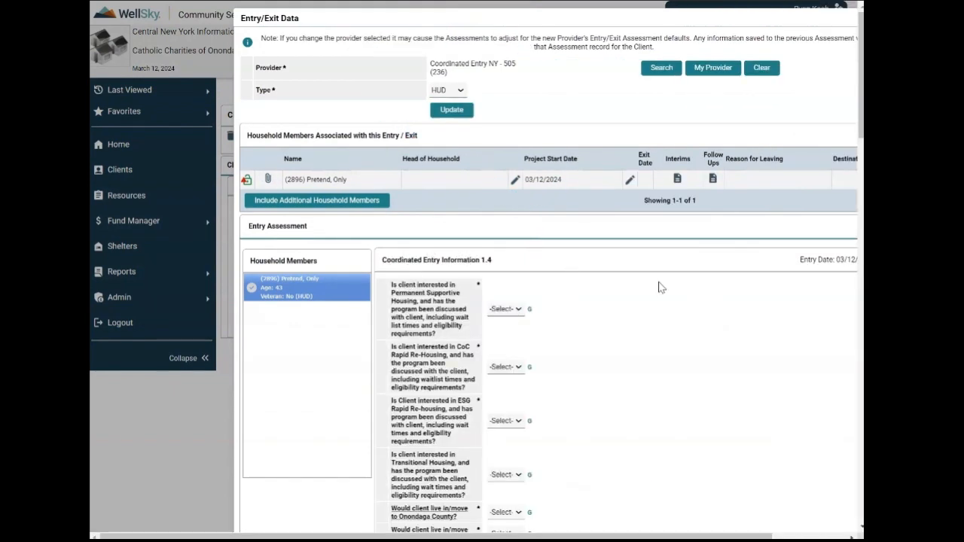
scroll(691, 295, down, 3)
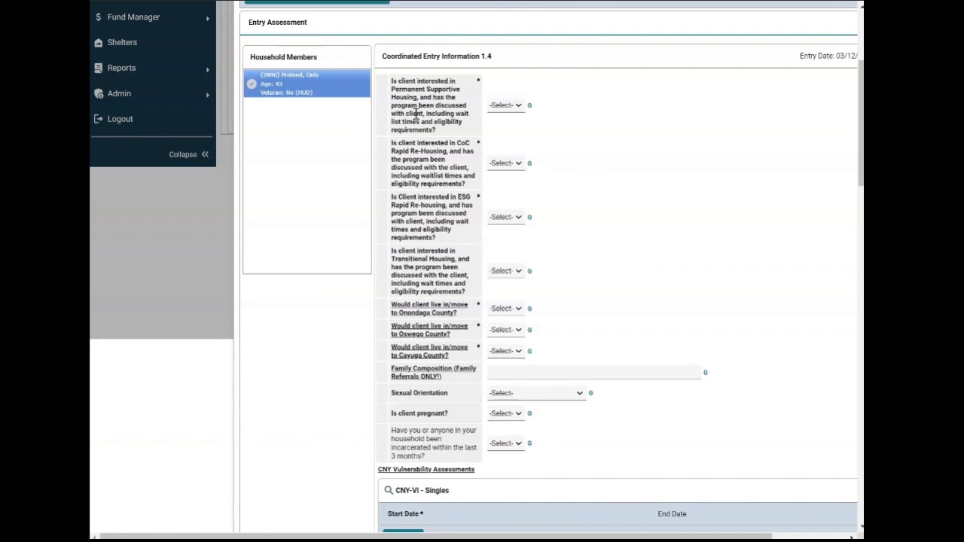
Answer housing interest: PSH No, CoC rapid re-housing Yes, ESG rapid re-housing No, transitional Yes
click(504, 106)
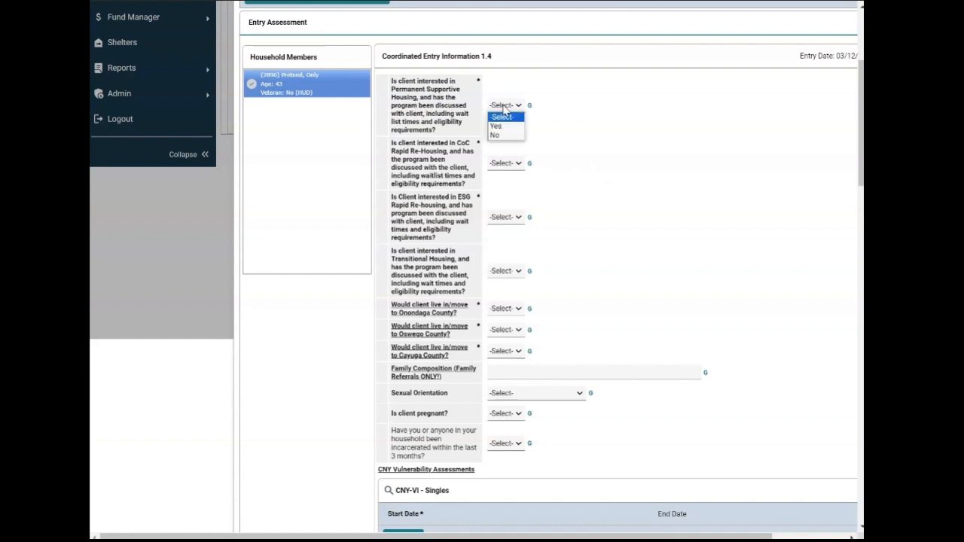
click(503, 138)
click(504, 164)
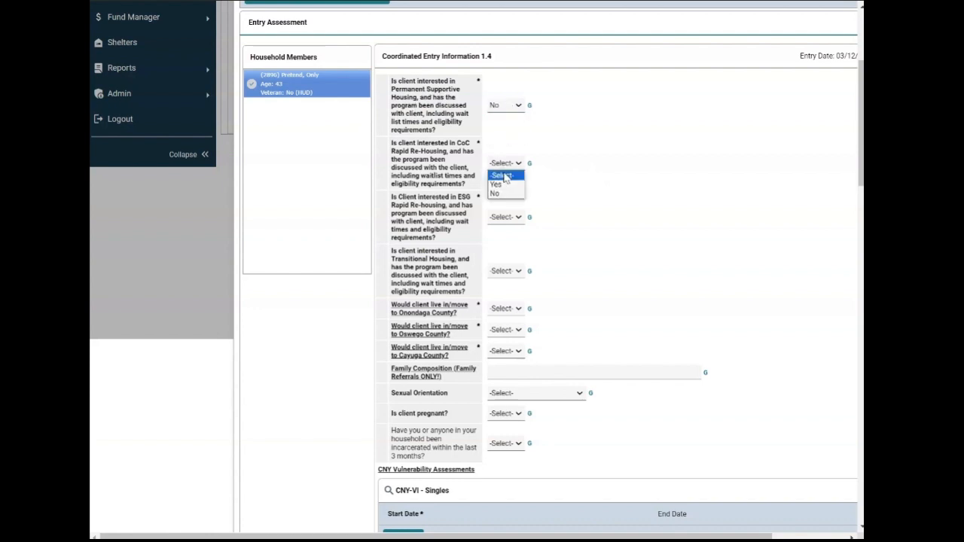
click(506, 189)
click(506, 218)
click(495, 247)
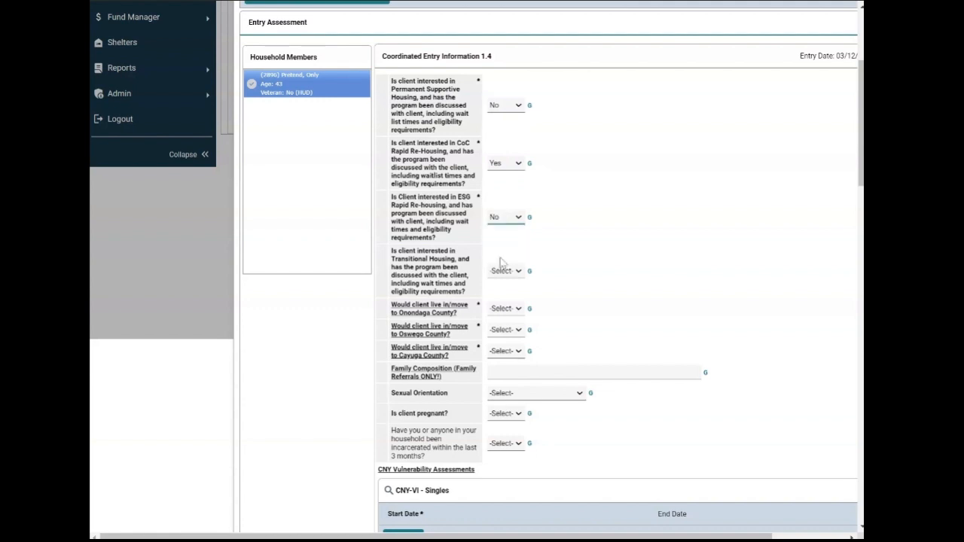
click(505, 271)
click(499, 291)
scroll(595, 245, down, 1)
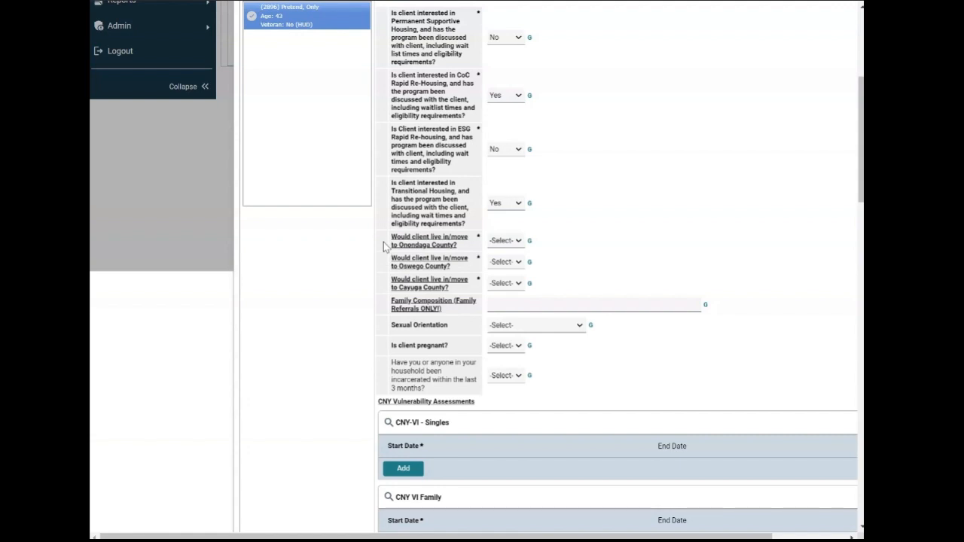
Answer county residence: Onondaga Yes, Oswego No, Cayuga No
click(496, 241)
click(498, 259)
click(504, 262)
click(503, 292)
click(503, 291)
click(501, 314)
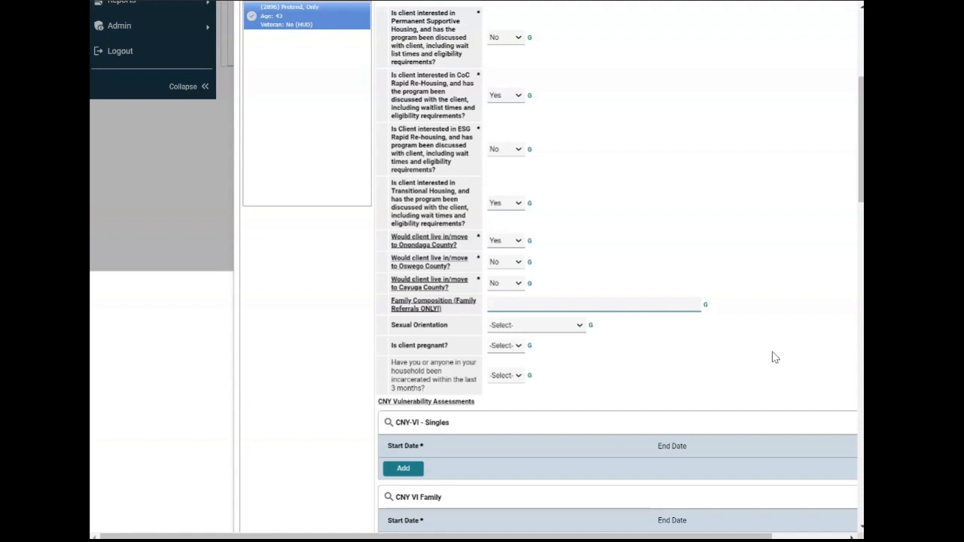
Enter '1 bedroom' as Family Composition
text(2 bedrooms)
key(BackSpace)
key(BackSpace)
key(BackSpace)
key(BackSpace)
key(BackSpace)
key(BackSpace)
key(BackSpace)
key(BackSpace)
key(BackSpace)
key(BackSpace)
text(M29 F36)
key(BackSpace)
key(BackSpace)
key(BackSpace)
key(BackSpace)
key(BackSpace)
key(BackSpace)
key(BackSpace)
text(1 bedroom)
Set Sexual Orientation to Straight (Heterosexual) and answer No to pregnancy and recent incarceration
click(501, 327)
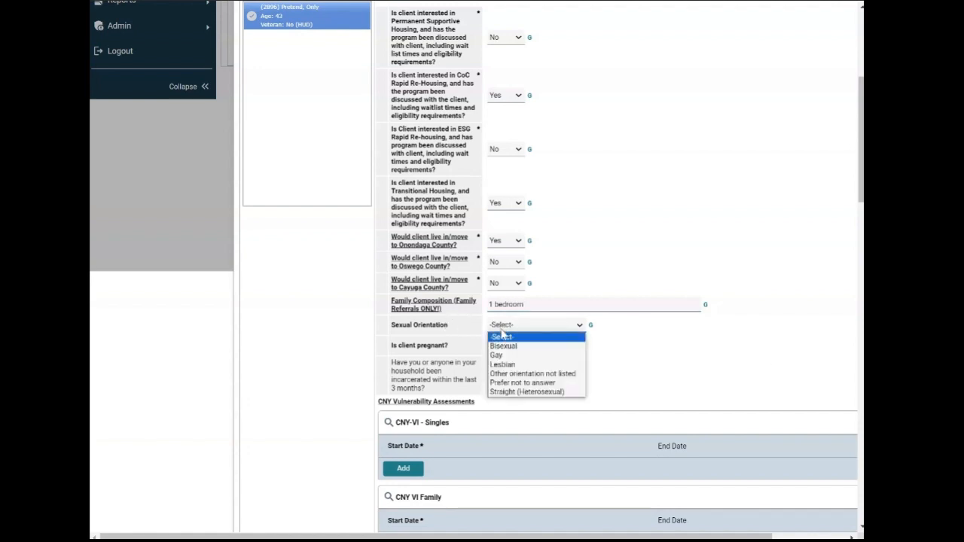
click(519, 392)
click(509, 346)
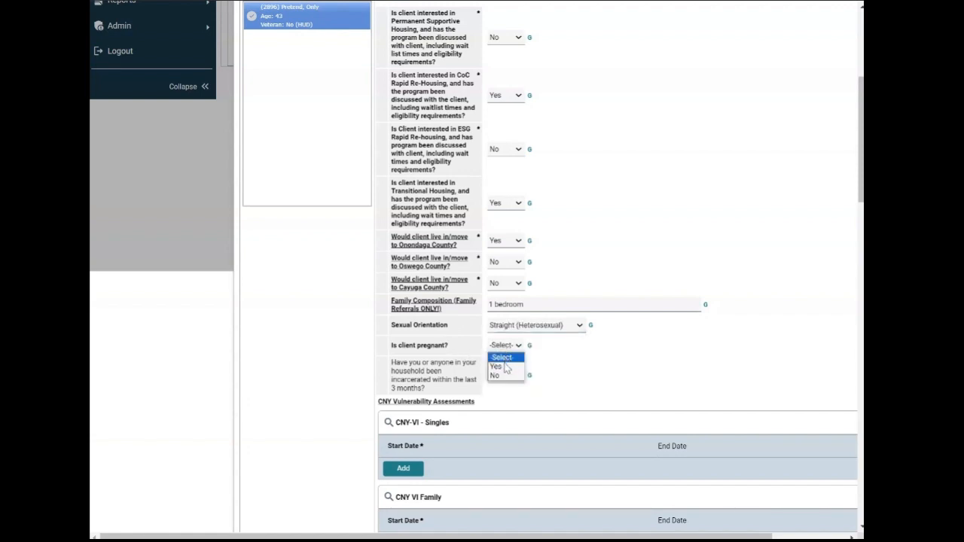
click(500, 375)
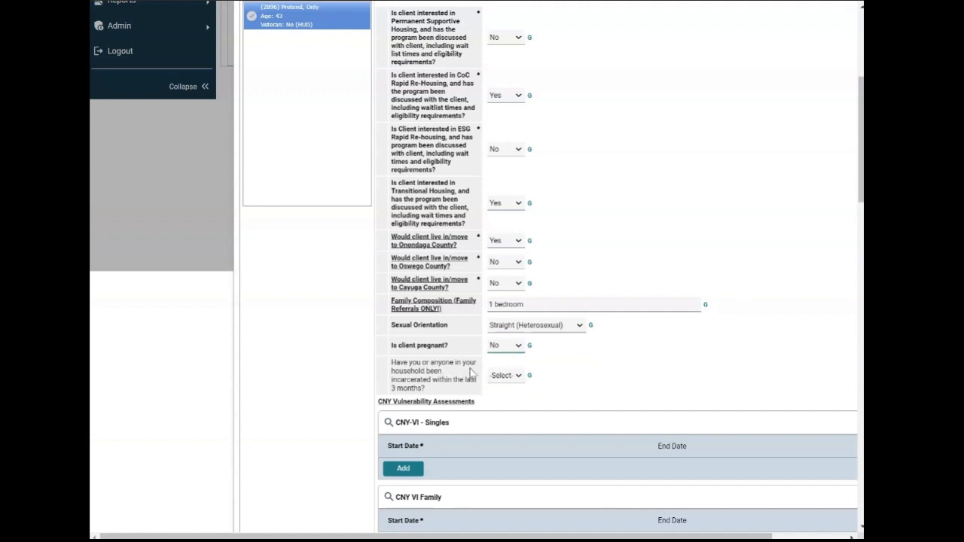
click(503, 376)
click(502, 405)
Scroll down past the CNY-VI sections to the Coordinated Entry Assessment table
scroll(510, 302, up, 1)
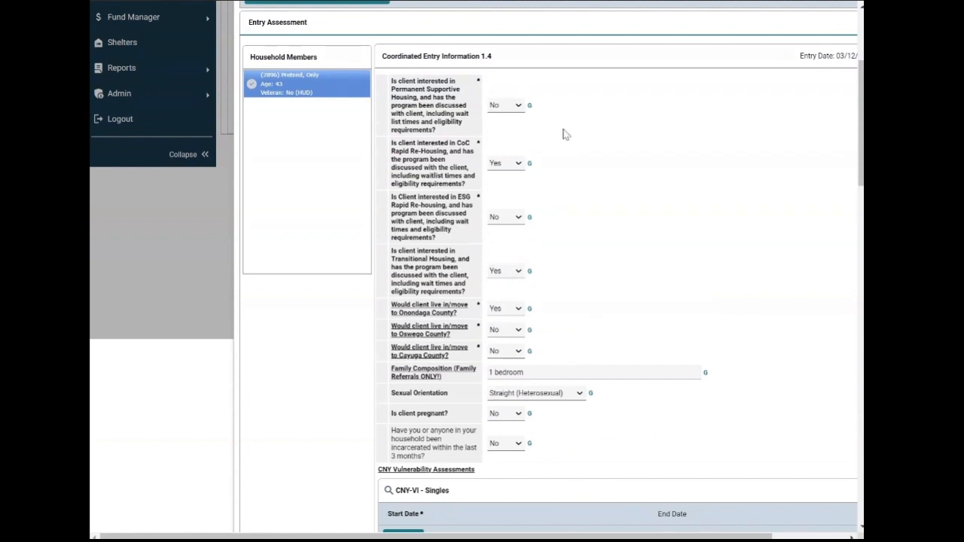
scroll(576, 355, down, 4)
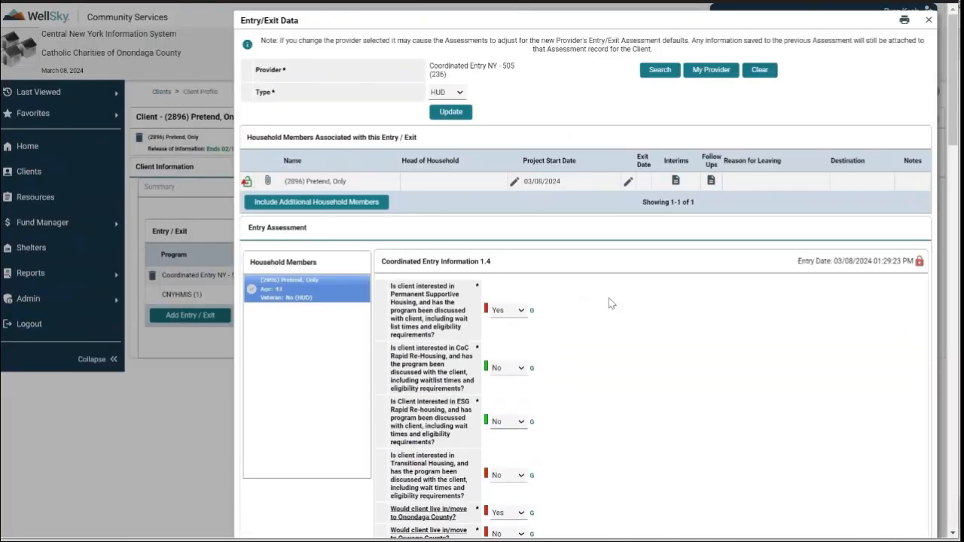
scroll(610, 303, down, 5)
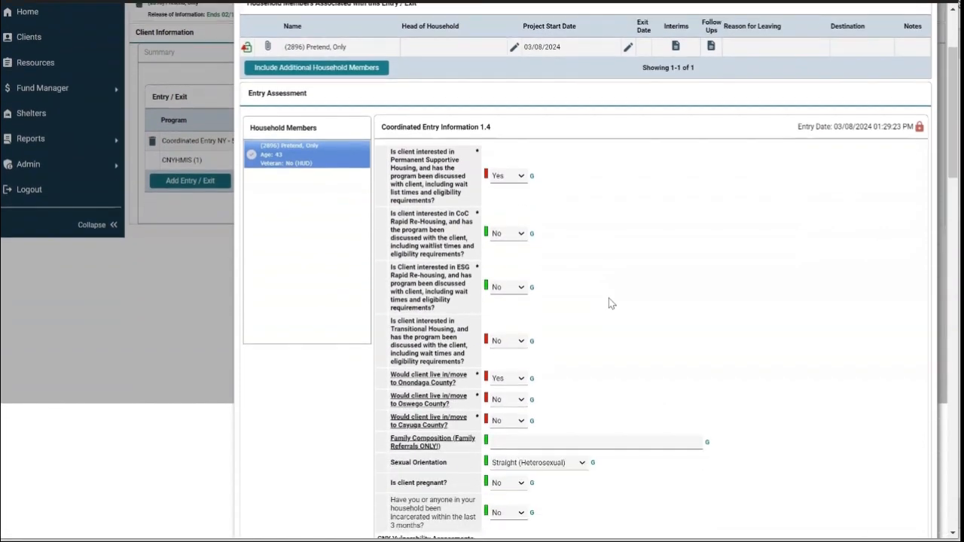
scroll(611, 303, down, 3)
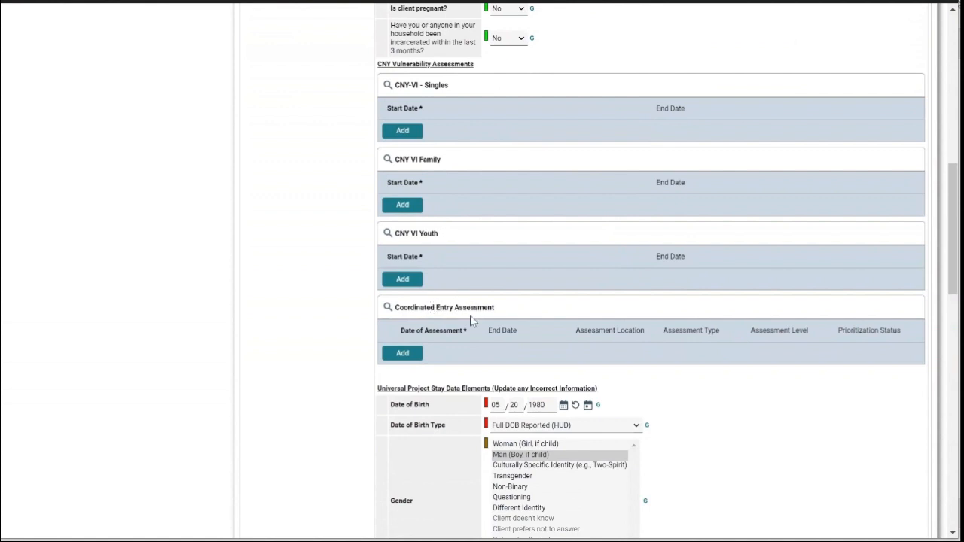
Save a Coordinated Entry Assessment: CC Men's Shelter(73), In Person, Housing Needs Assessment, Placed on Prioritization List
click(403, 352)
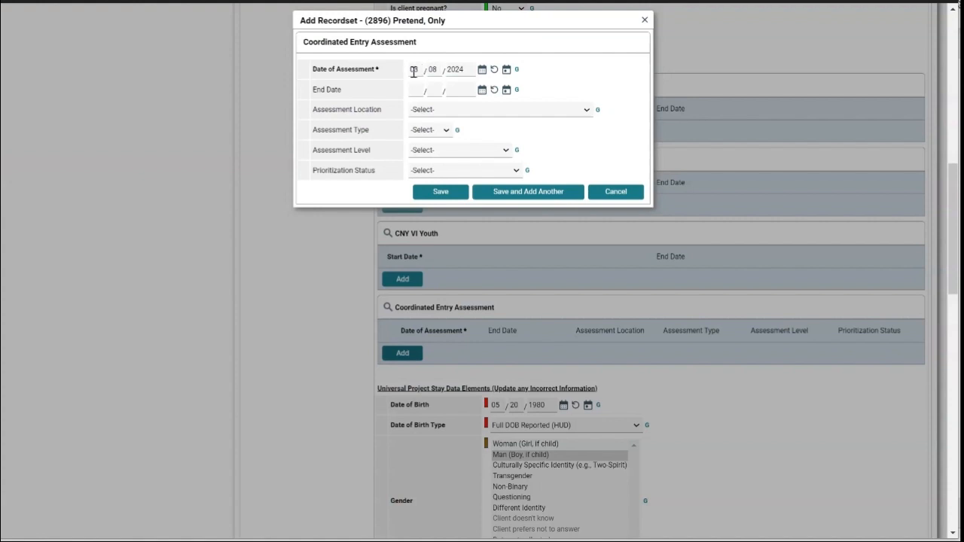
click(427, 112)
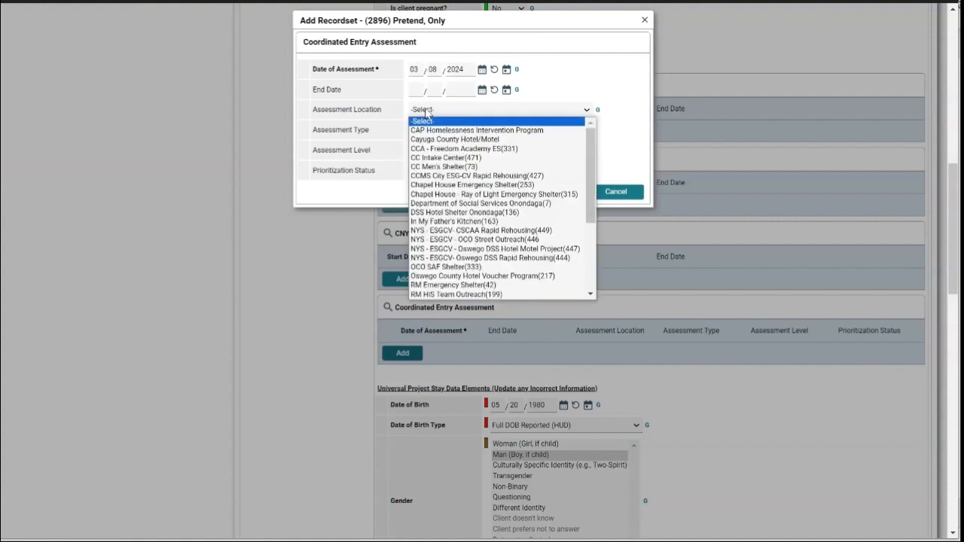
click(436, 169)
click(433, 133)
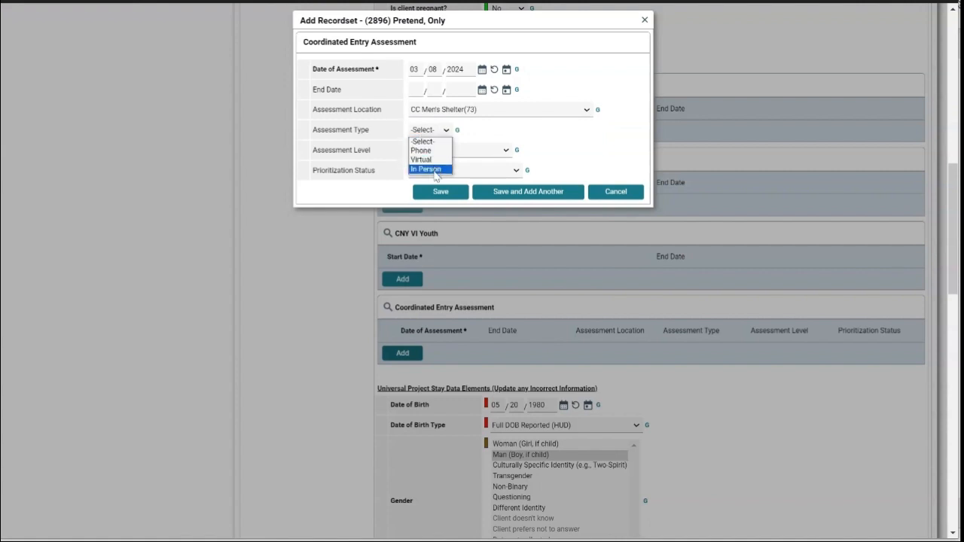
click(439, 170)
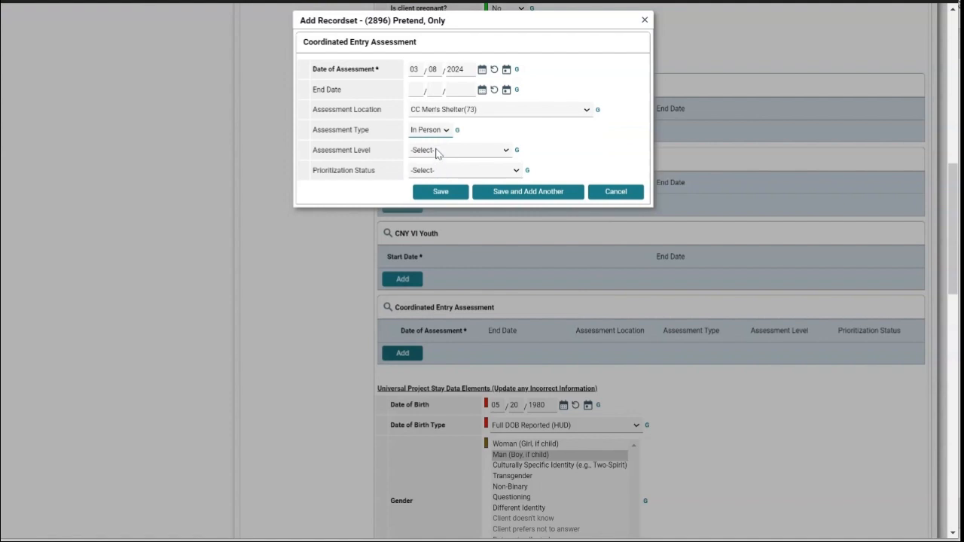
click(439, 151)
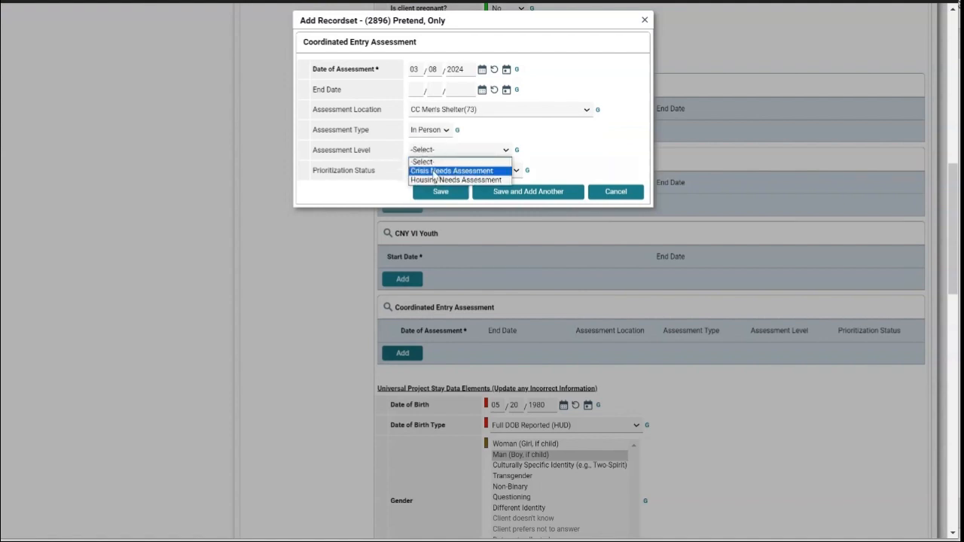
click(438, 180)
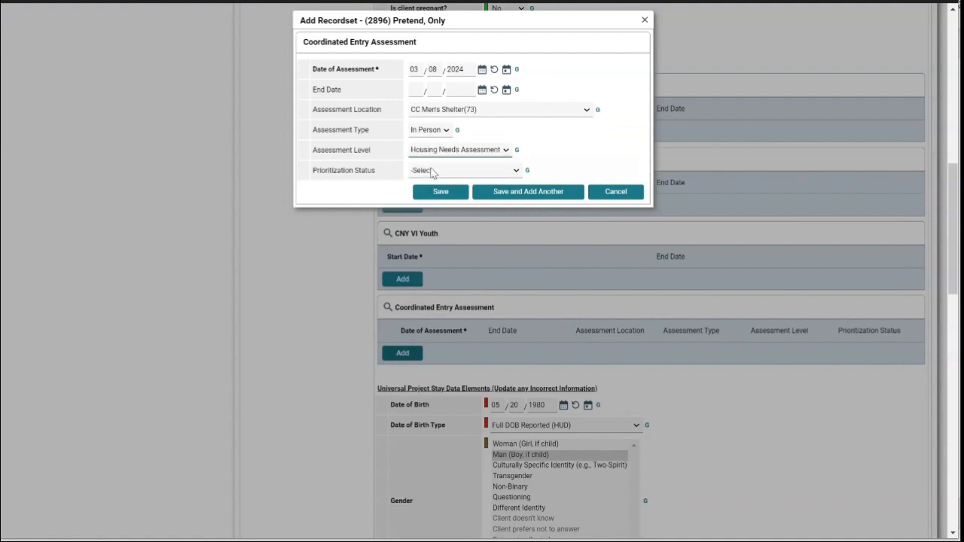
click(434, 172)
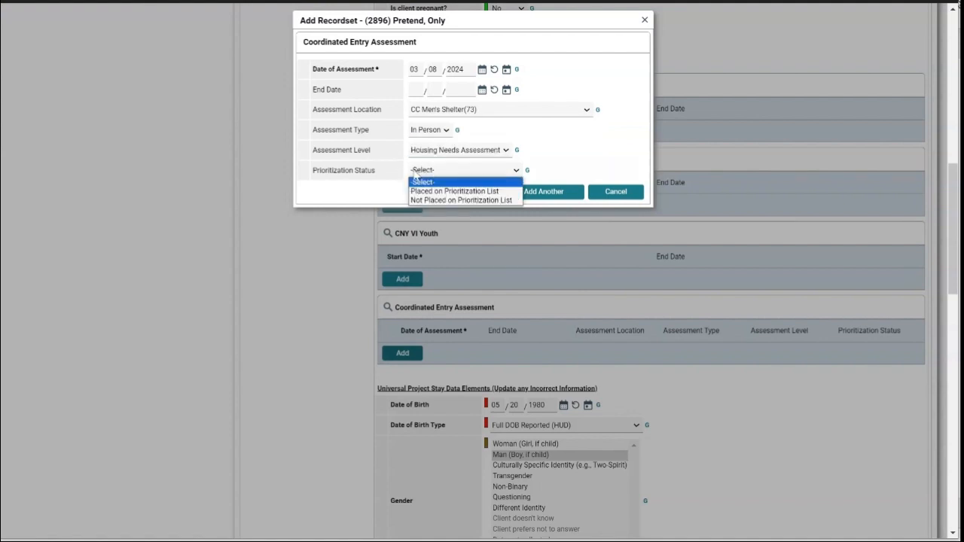
click(441, 191)
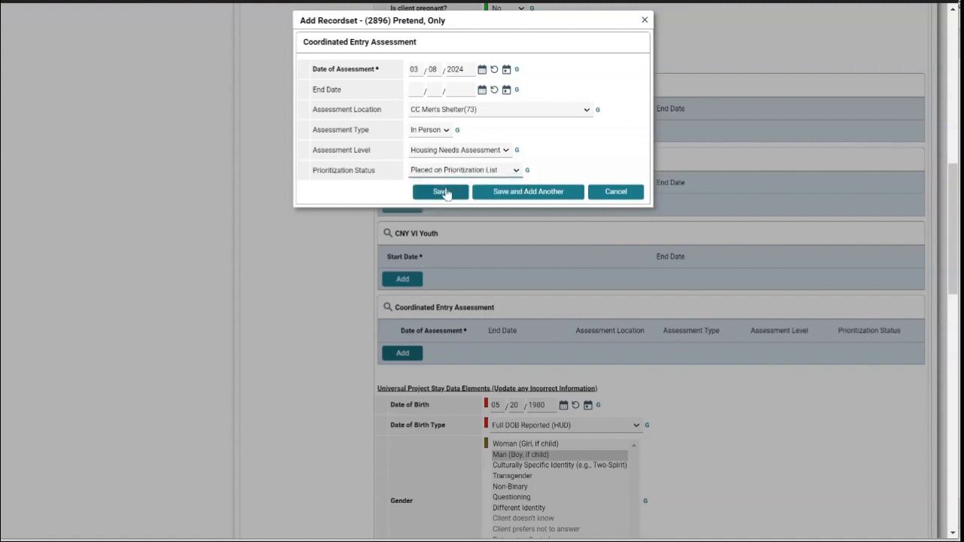
click(444, 192)
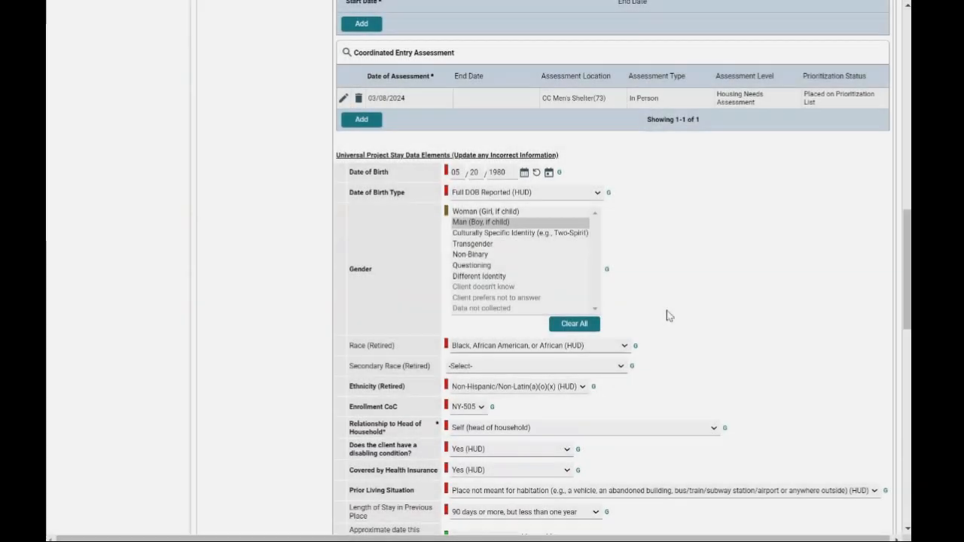
scroll(667, 310, up, 5)
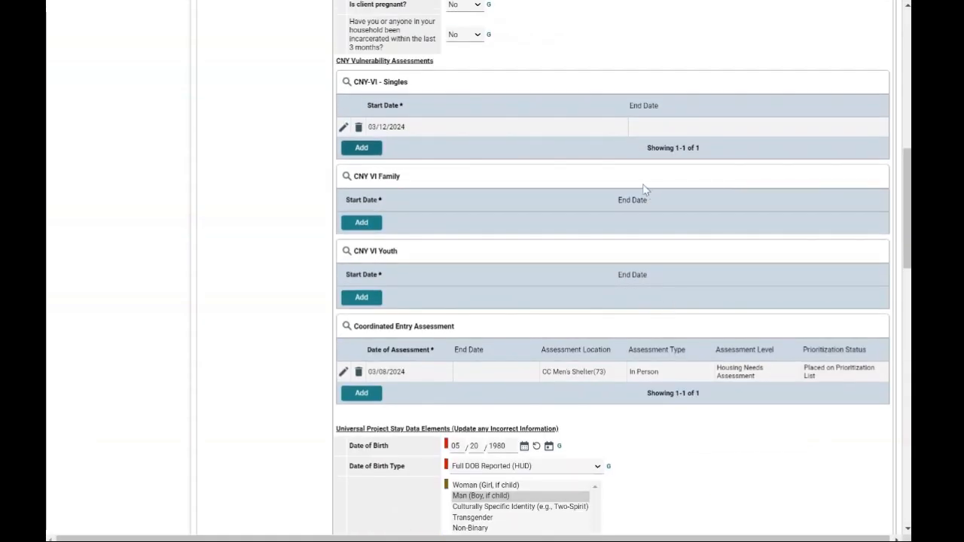
Scroll through the Universal Project Stay Data Elements, reading field help, down to the $600 monthly income
scroll(644, 189, down, 5)
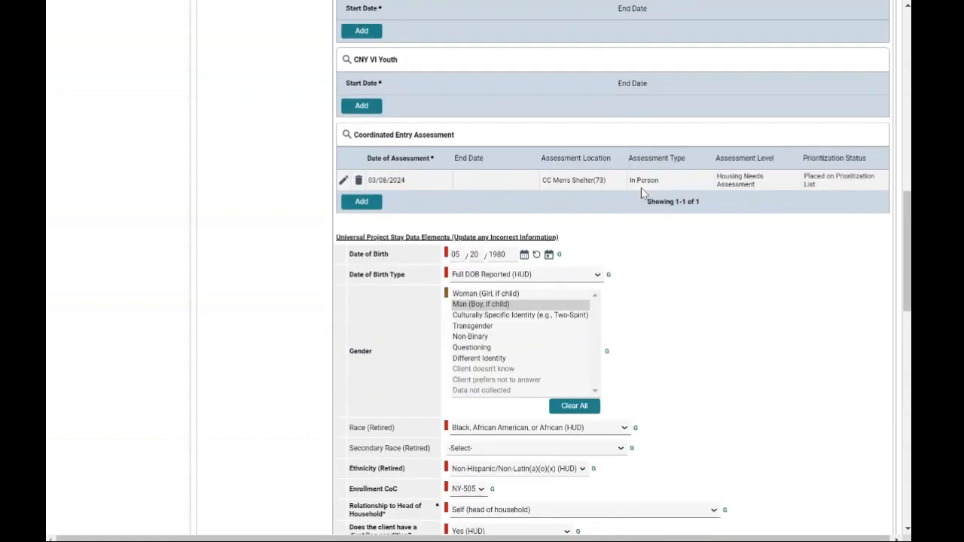
scroll(641, 192, down, 3)
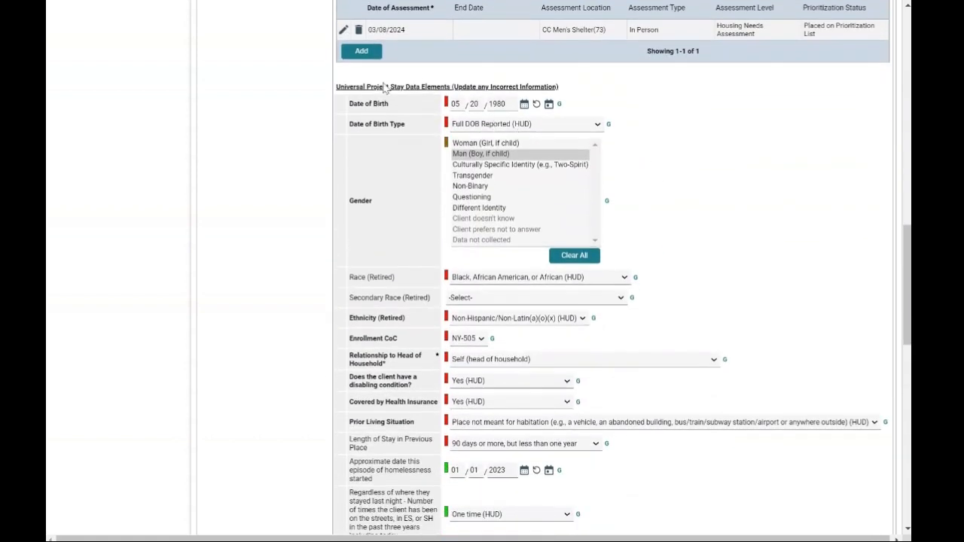
scroll(489, 98, down, 2)
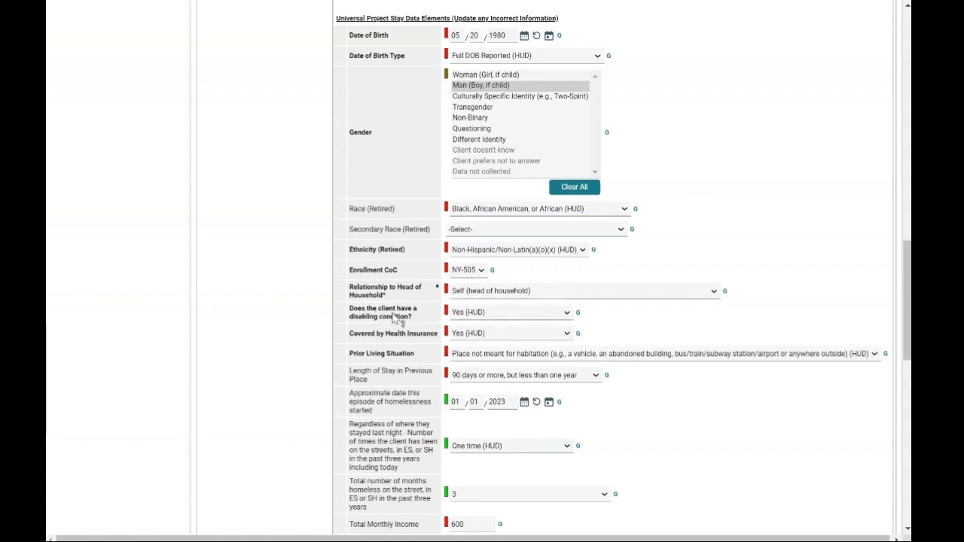
mouse_move(430, 319)
scroll(681, 380, down, 1)
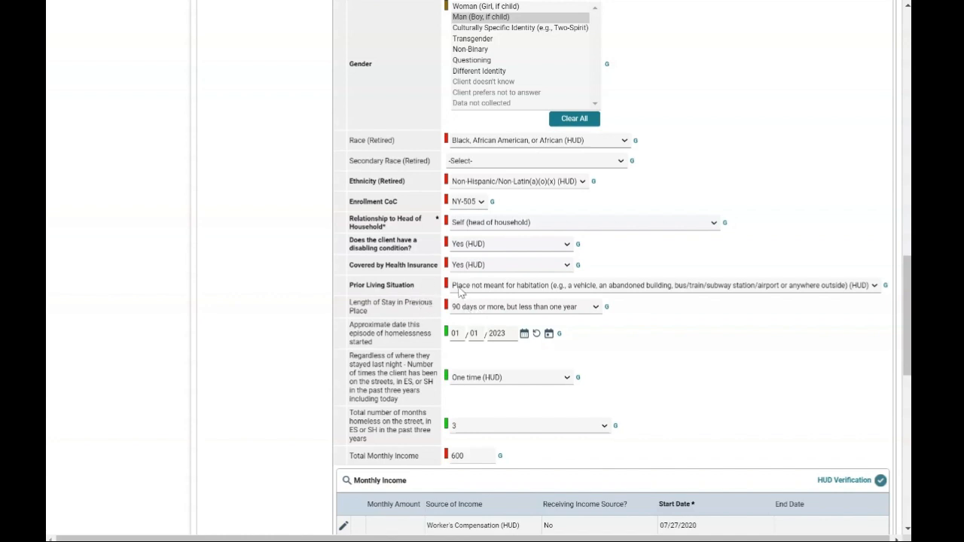
Review the Entry/Exit form's lower sections, then return to Monthly Income showing Yes for income and non-cash benefits
scroll(458, 290, down, 1)
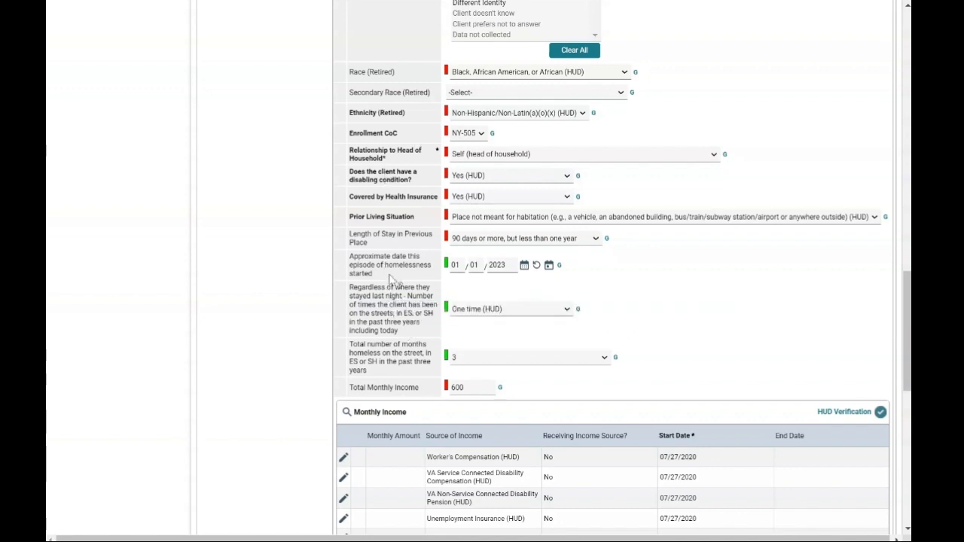
scroll(441, 299, down, 1)
scroll(440, 299, down, 7)
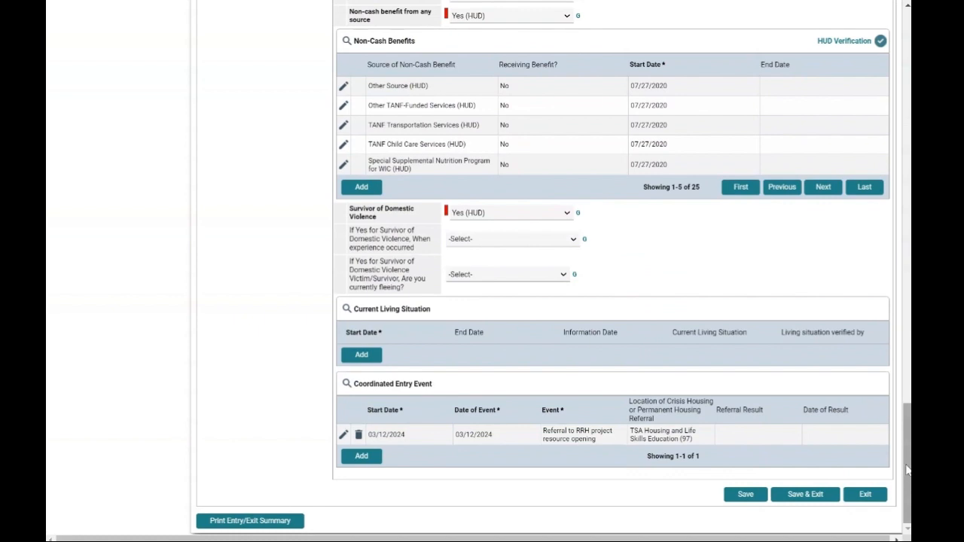
drag(908, 470, 906, 387)
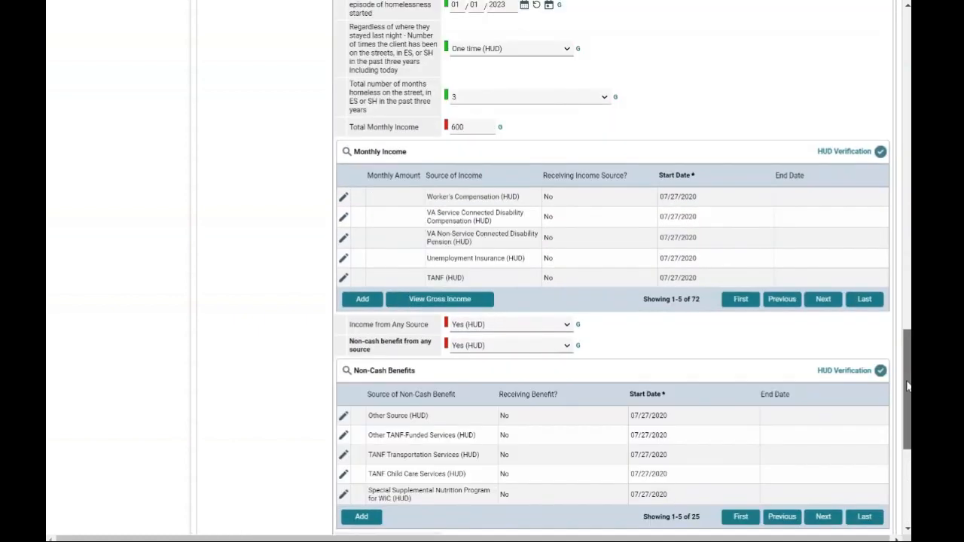
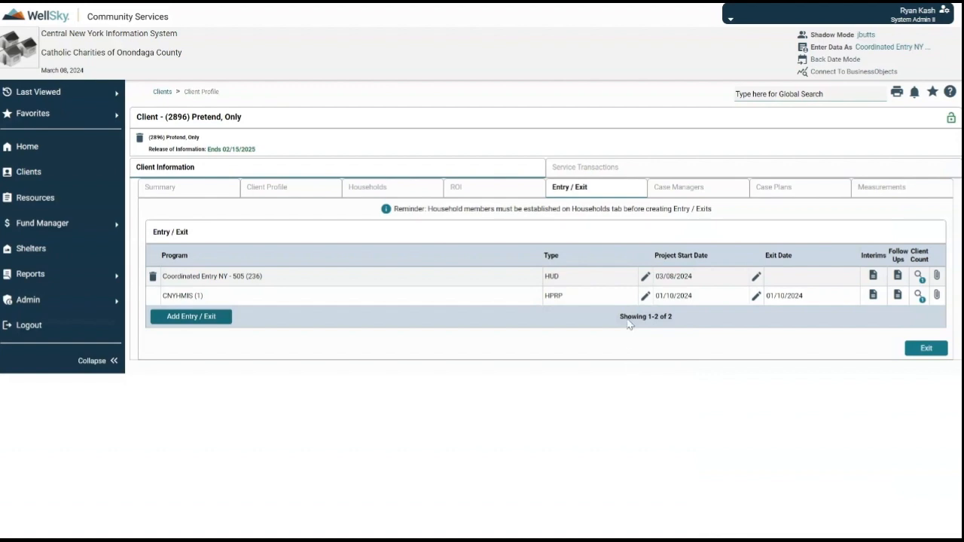
Add an Update interim review dated 03/12/2024 to Coordinated Entry and save it
click(873, 275)
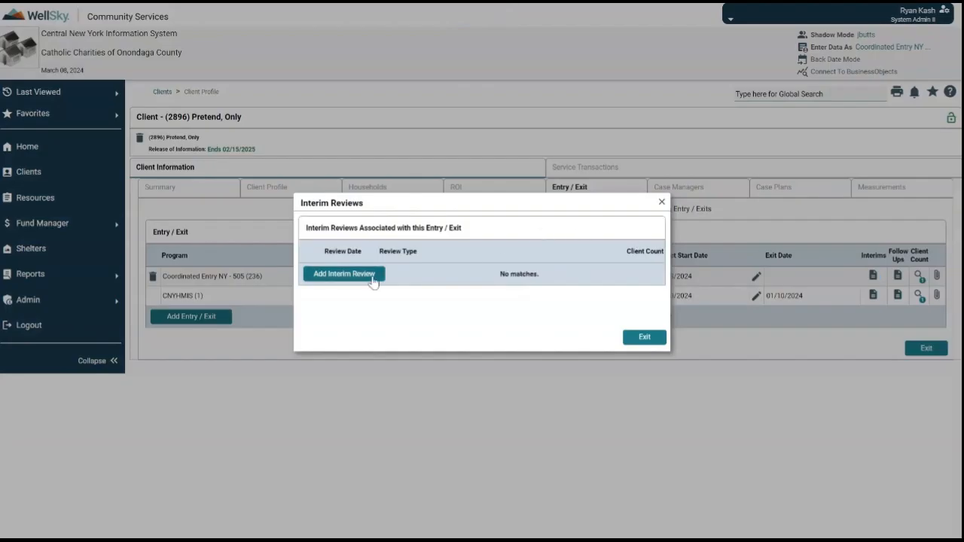
click(345, 274)
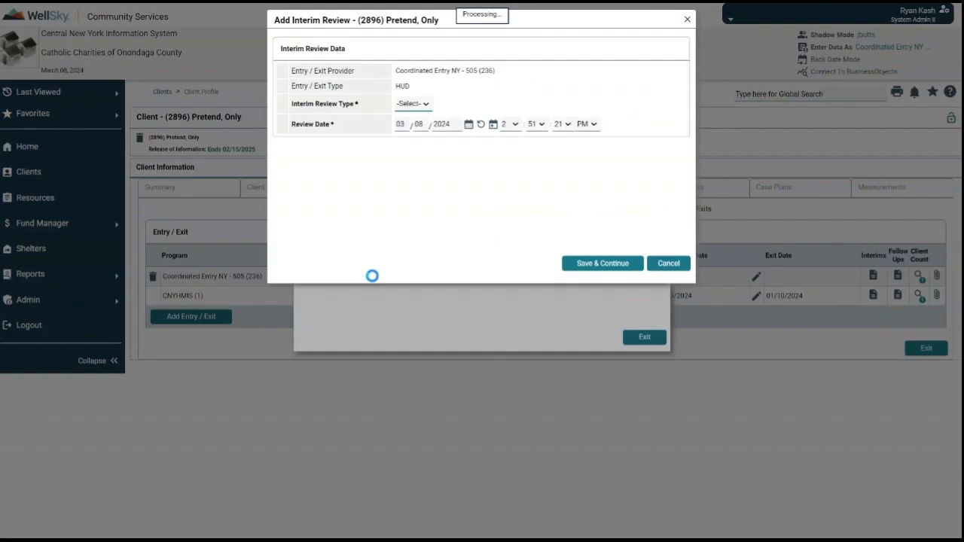
click(411, 106)
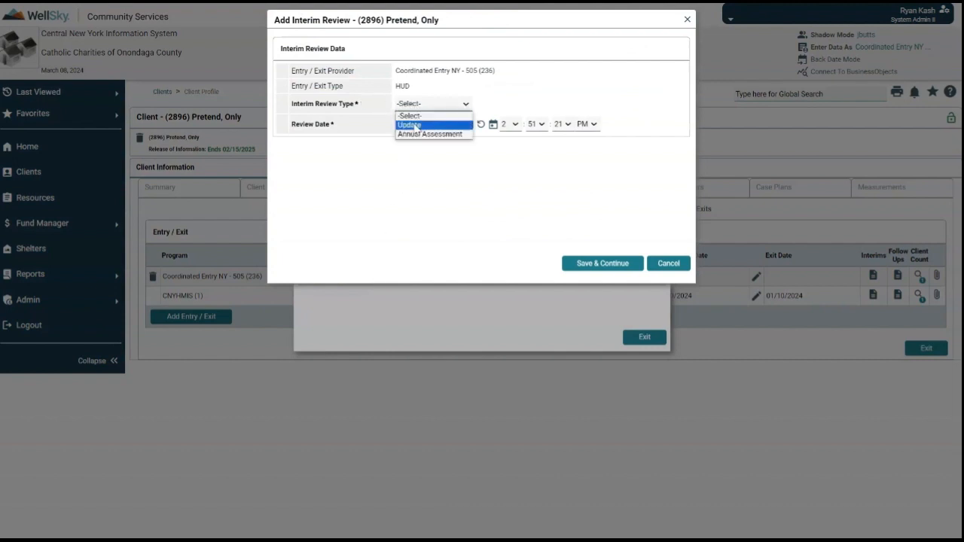
click(409, 125)
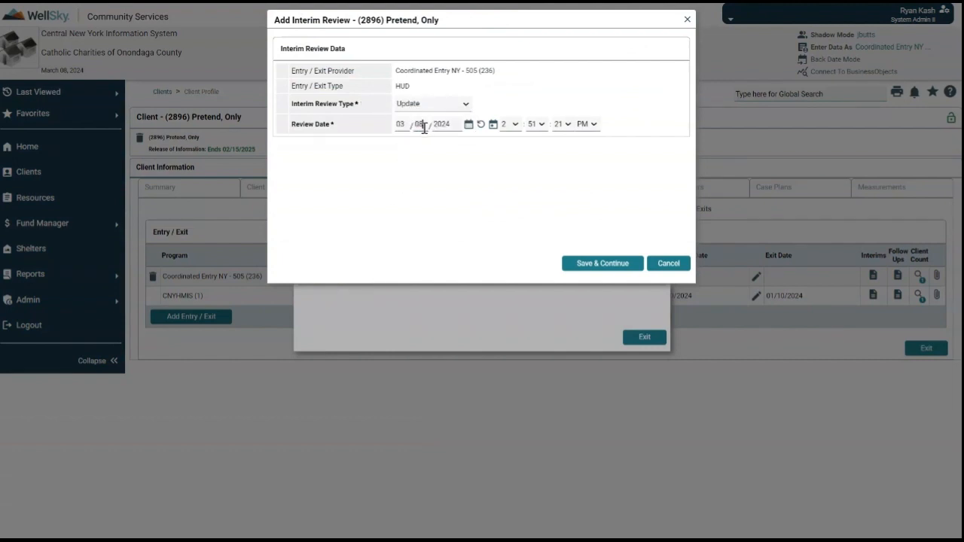
click(419, 125)
text(12)
click(592, 268)
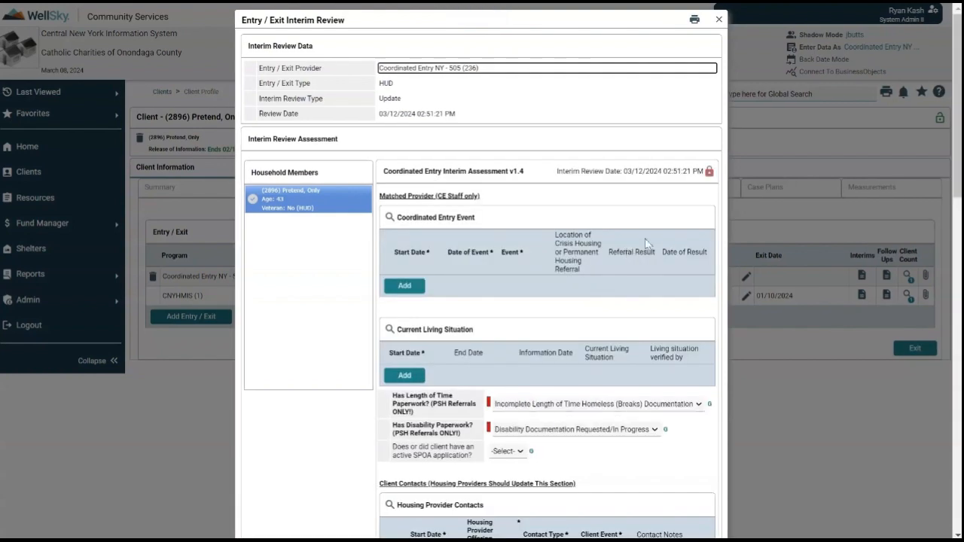
Answer Yes to interest in CoC Rapid Re-Housing on the interim assessment
scroll(650, 237, down, 2)
scroll(652, 240, down, 5)
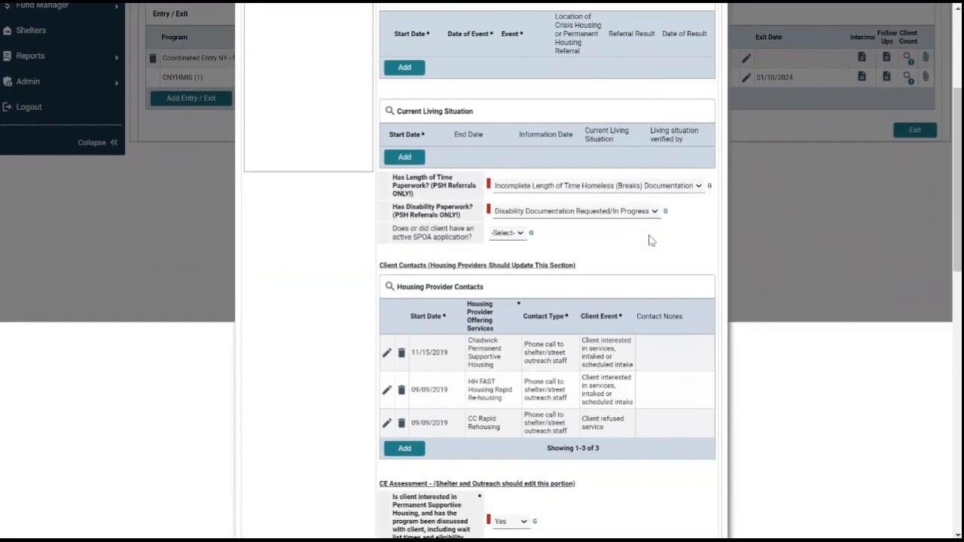
scroll(650, 256, down, 4)
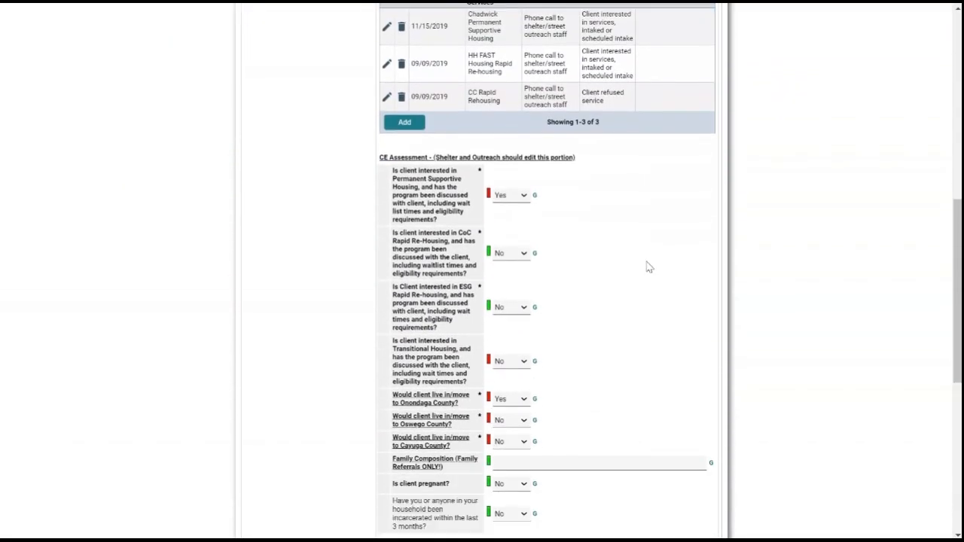
scroll(647, 279, down, 3)
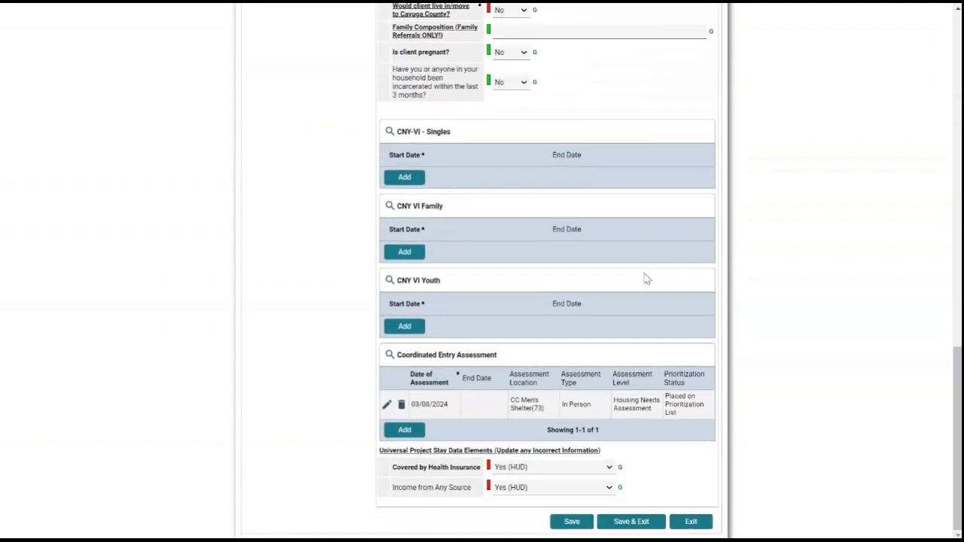
scroll(647, 279, up, 4)
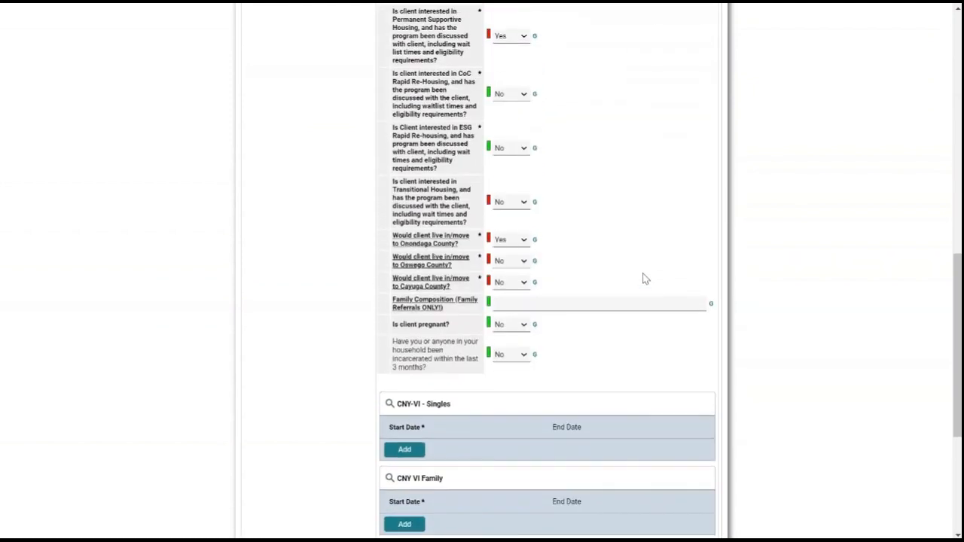
scroll(645, 279, up, 1)
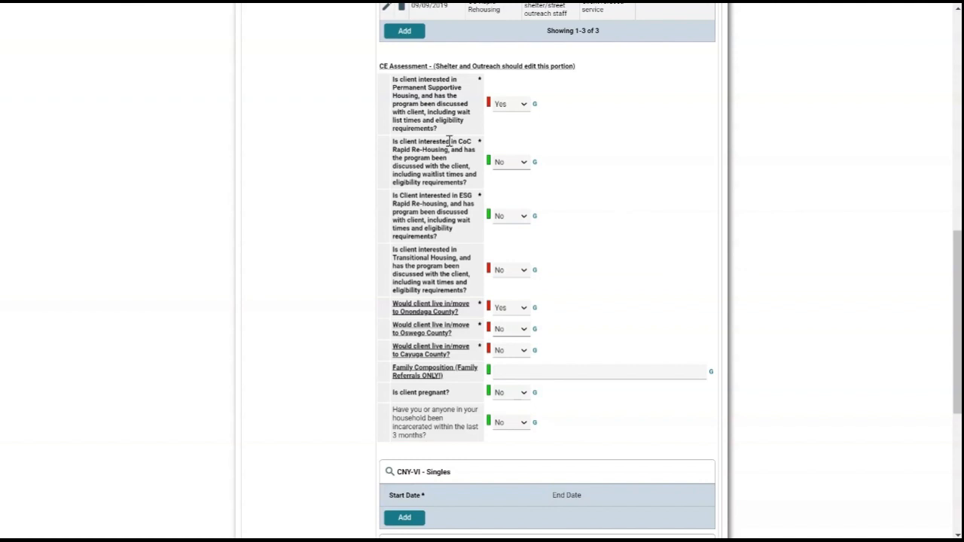
click(510, 161)
click(510, 190)
scroll(633, 215, up, 3)
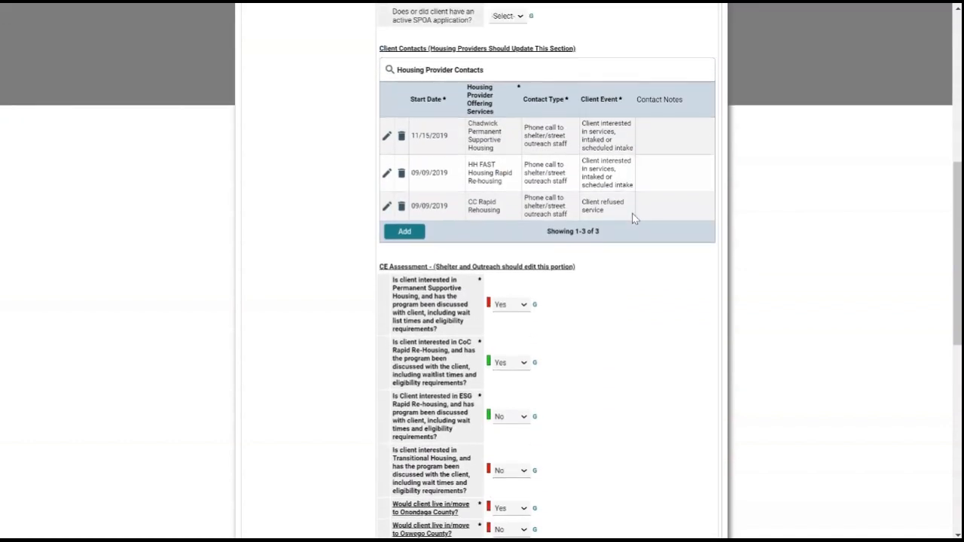
scroll(633, 214, down, 2)
scroll(632, 219, down, 3)
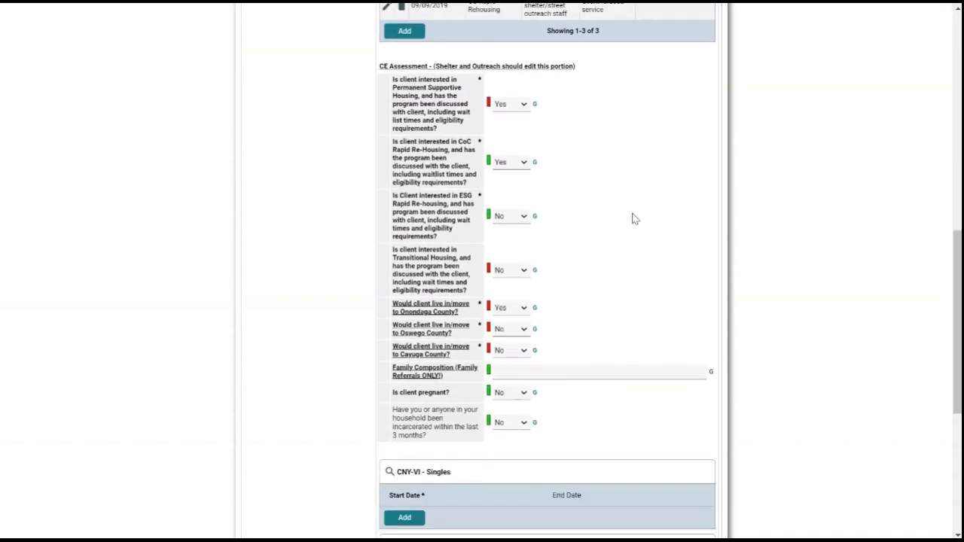
scroll(633, 218, down, 3)
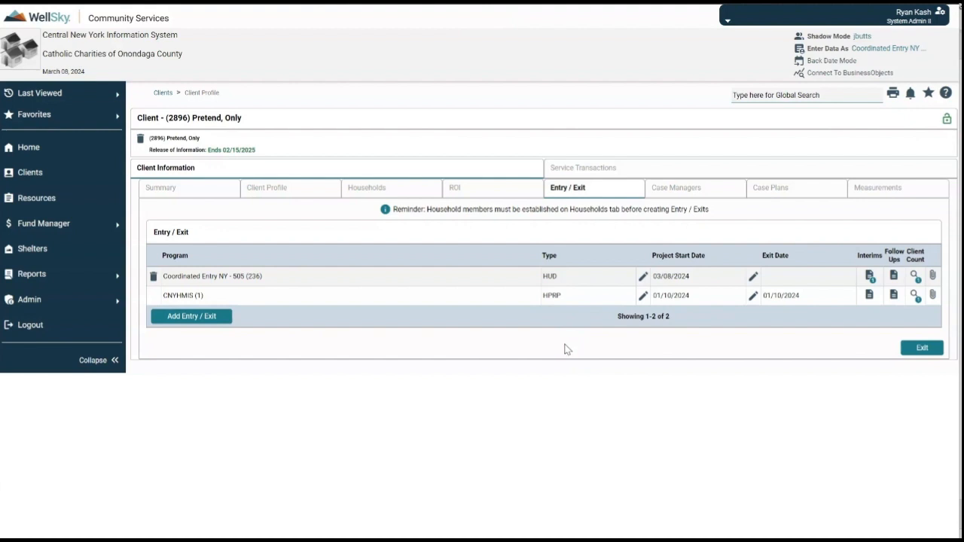
Add another Update interim review dated 03/15/2024 and save it
click(870, 277)
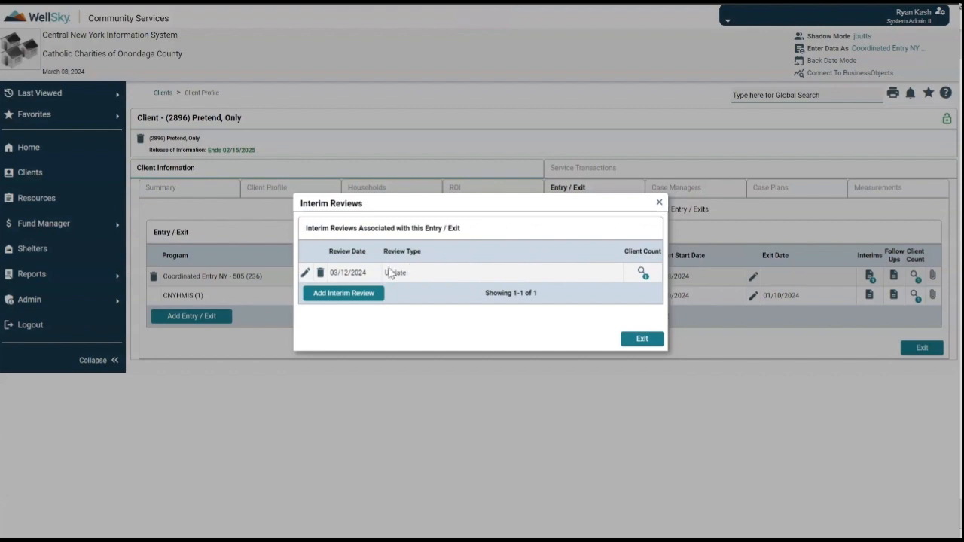
click(349, 293)
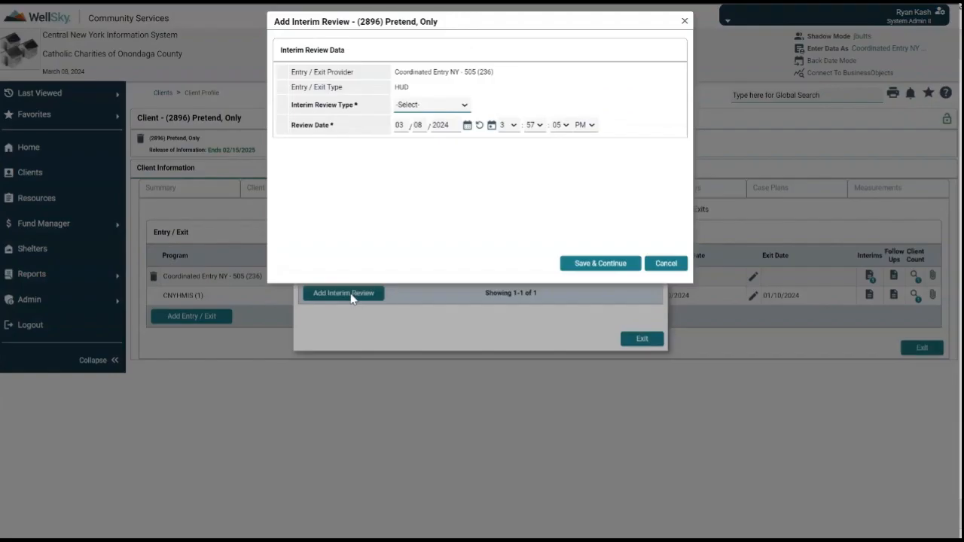
click(413, 106)
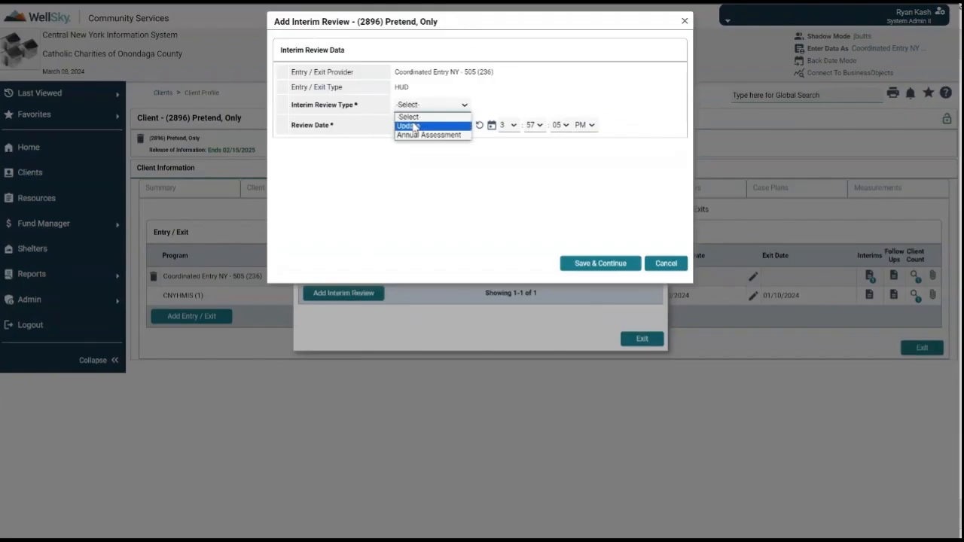
click(409, 126)
click(419, 126)
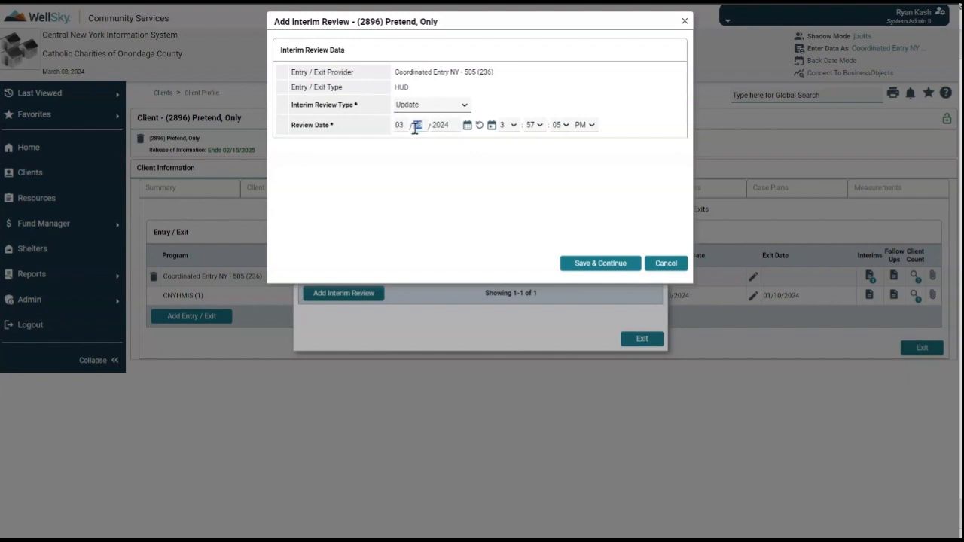
text(15)
click(590, 263)
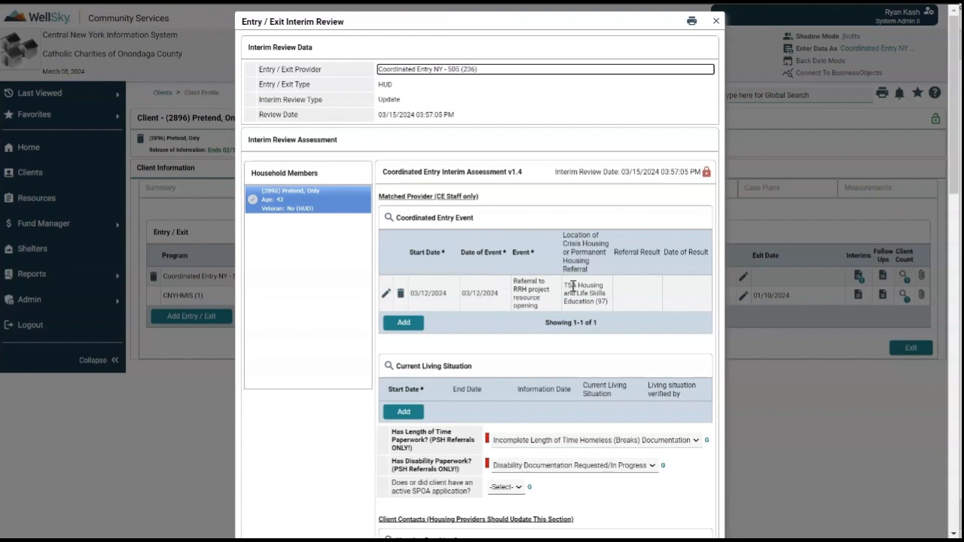
Add a new Housing Provider Contacts record from the interim assessment
scroll(564, 317, down, 1)
scroll(564, 316, down, 4)
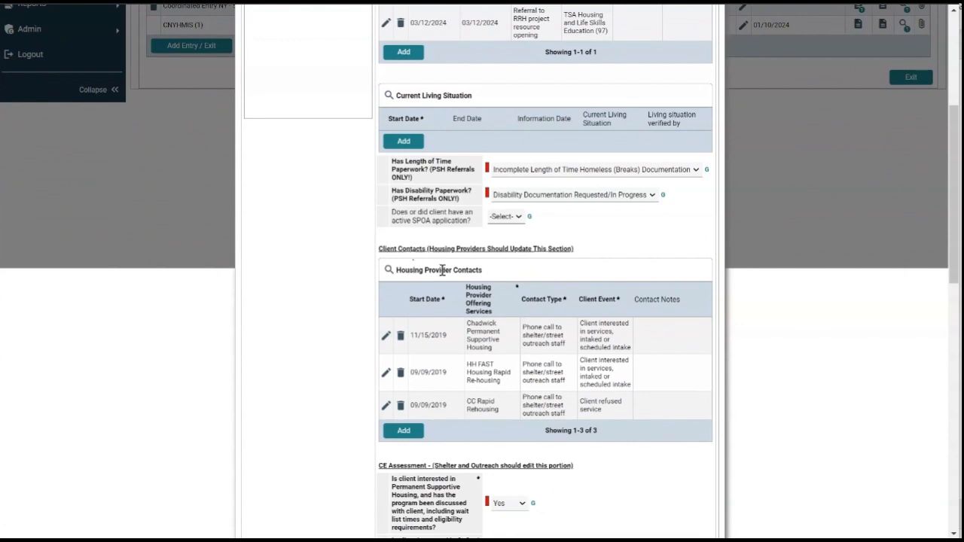
click(405, 431)
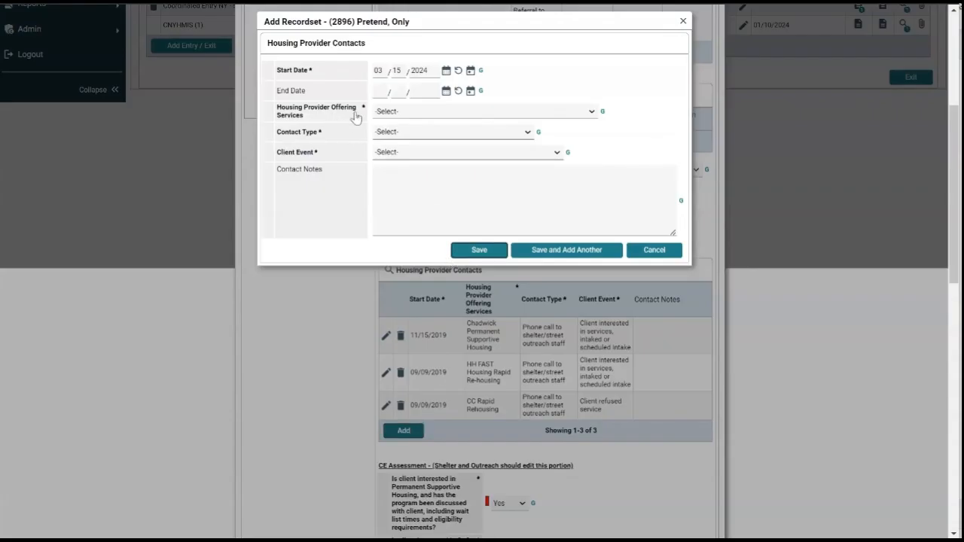
Log a TSA HALE Rapid Rehousing phone call to the client: could not reach client, voicemail left
click(401, 112)
scroll(433, 217, down, 8)
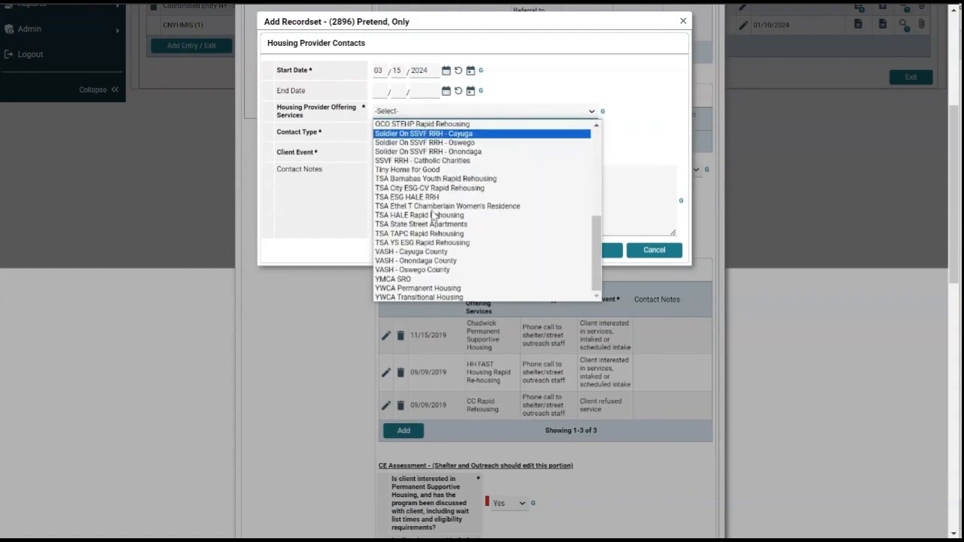
scroll(431, 222, up, 5)
scroll(426, 237, down, 6)
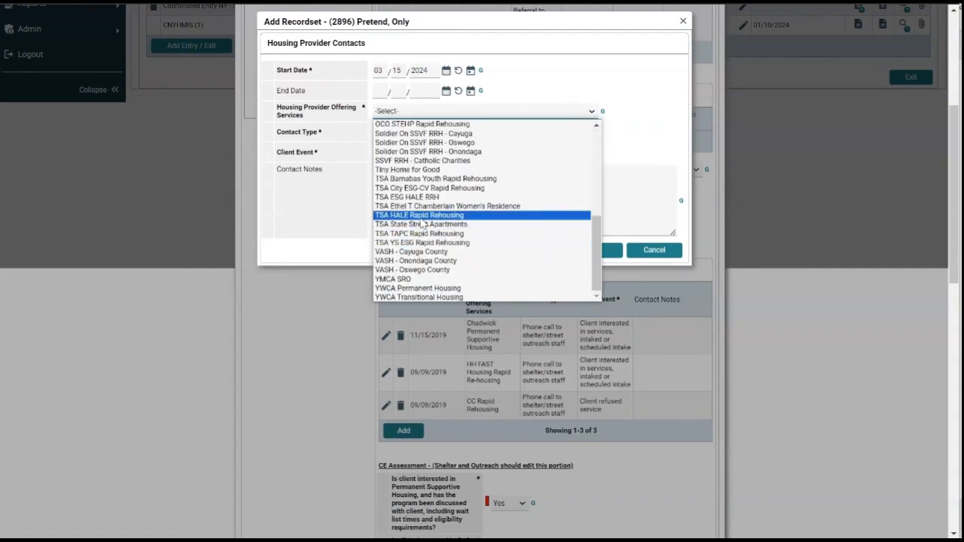
click(420, 215)
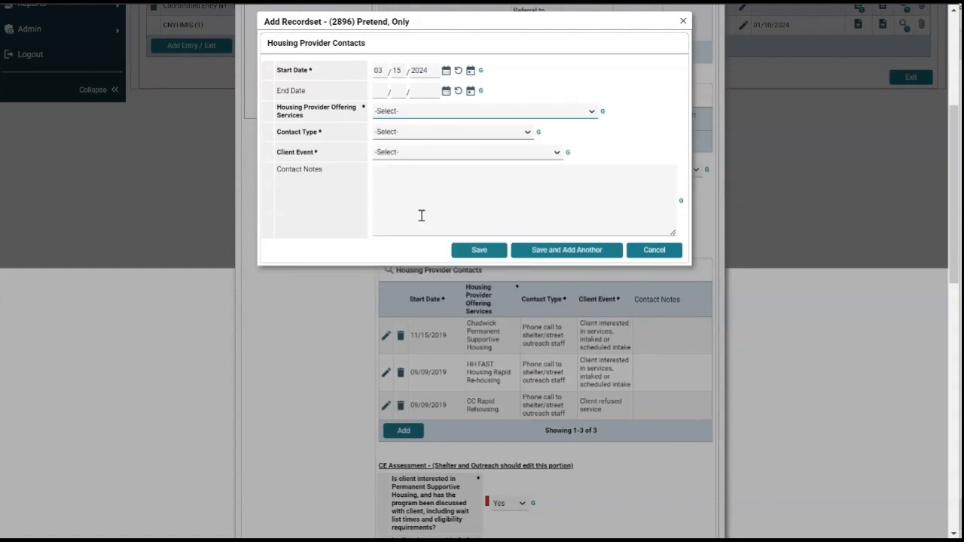
click(387, 134)
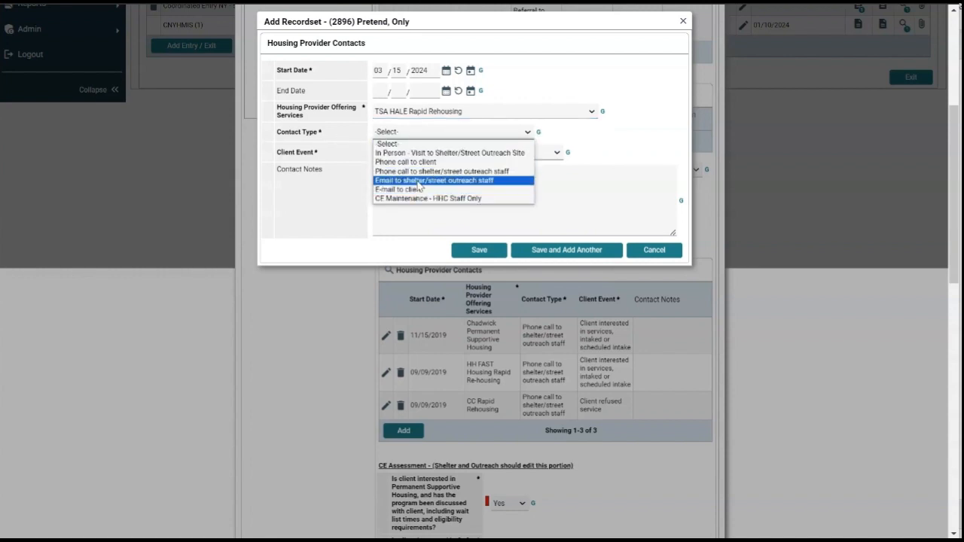
click(419, 163)
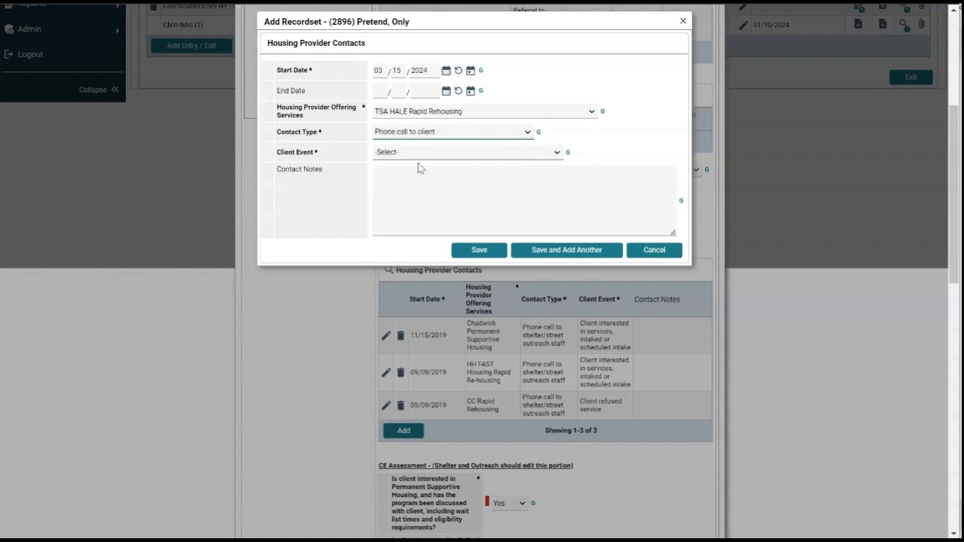
click(418, 155)
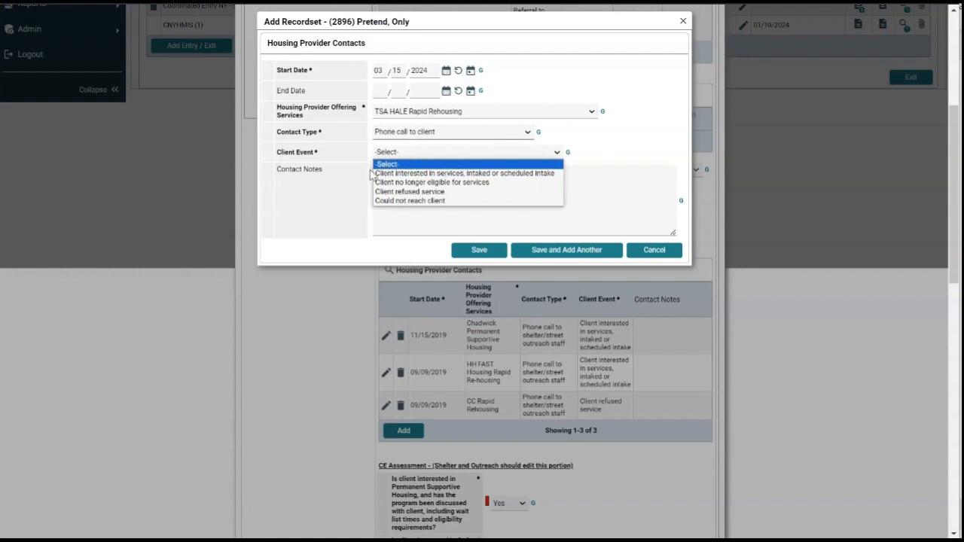
click(416, 201)
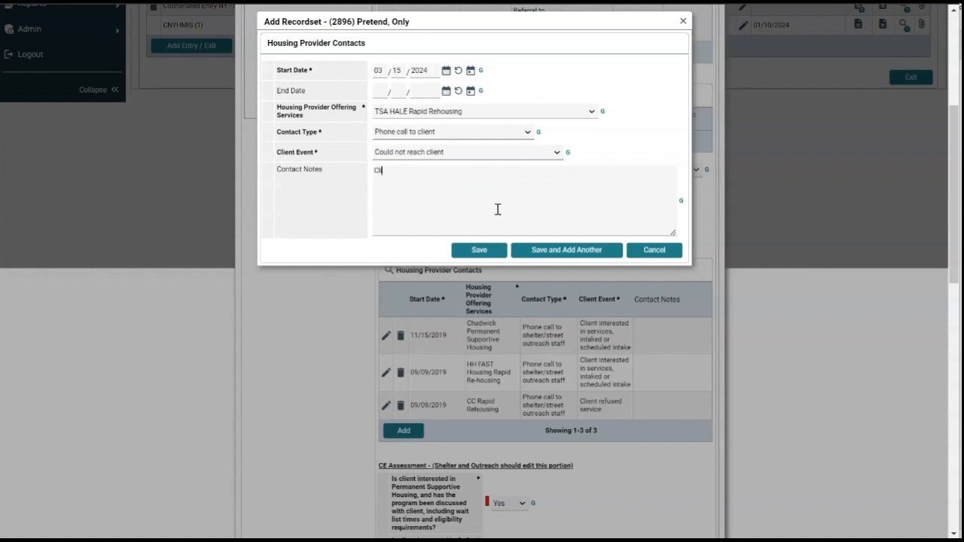
text(ient could not be reached, voicemail left)
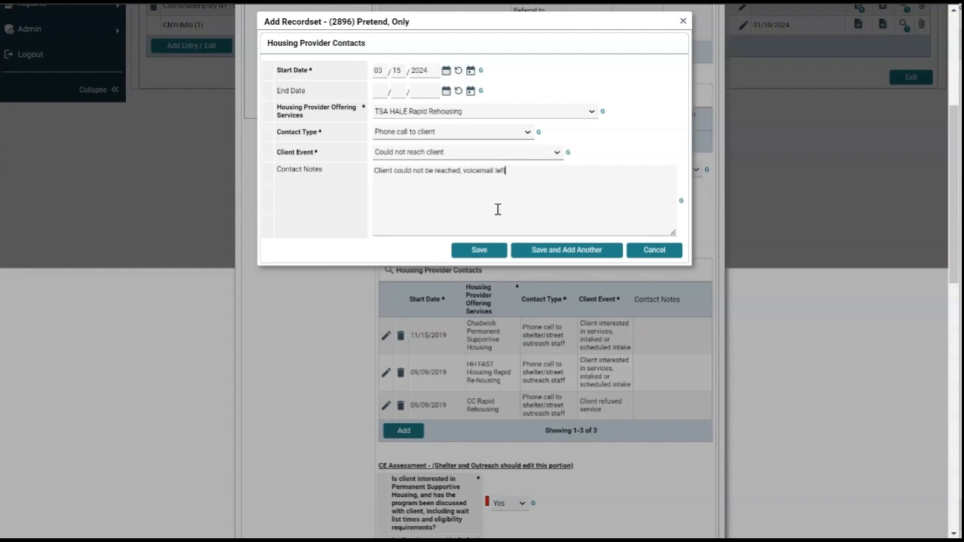
Save the TSA HALE Rapid Rehousing contact record
click(481, 250)
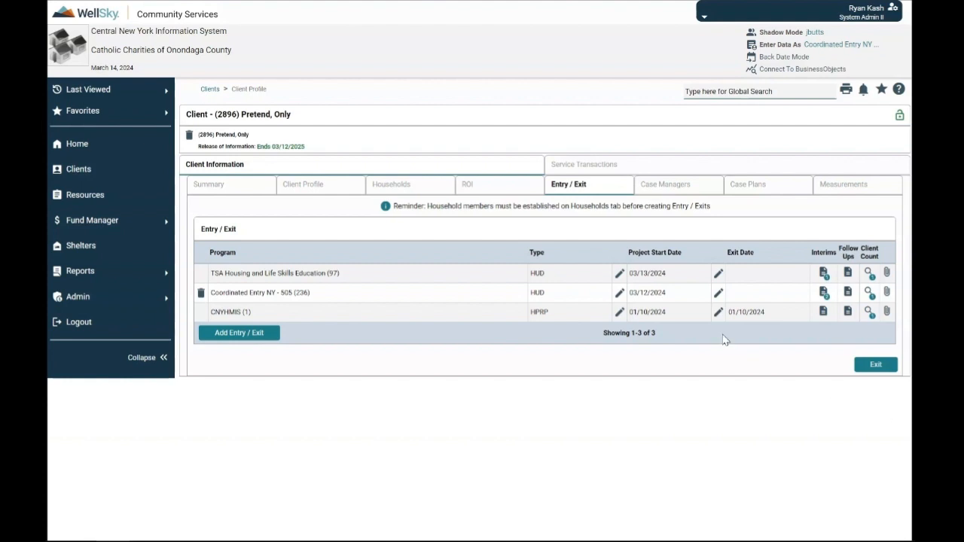
Exit Coordinated Entry as Completed program to rental with ongoing housing subsidy, and save
click(717, 292)
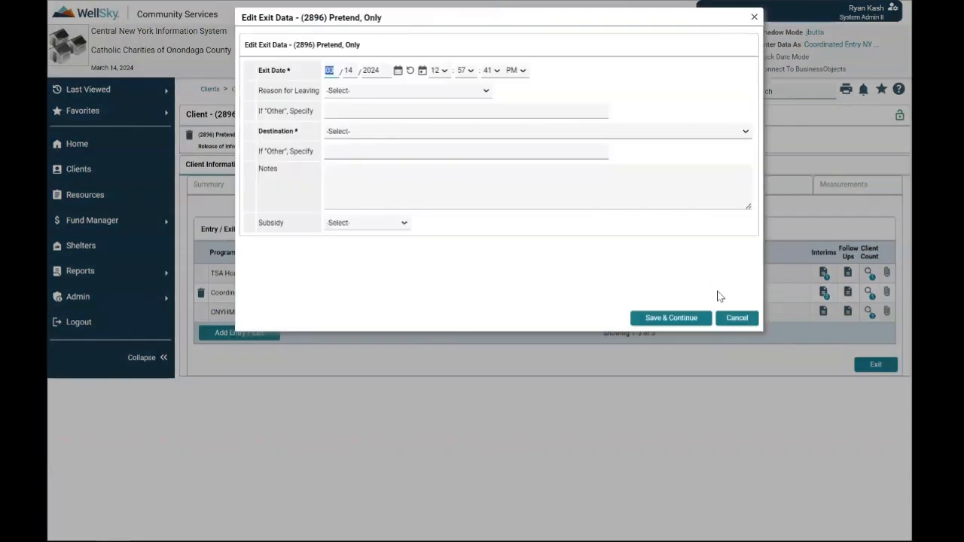
click(308, 74)
click(354, 92)
click(362, 111)
scroll(362, 154, down, 5)
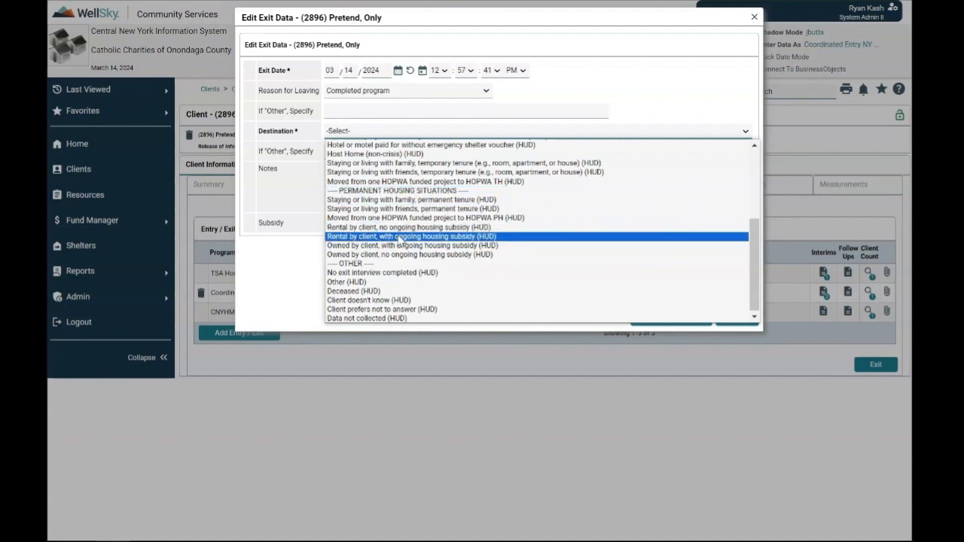
click(399, 238)
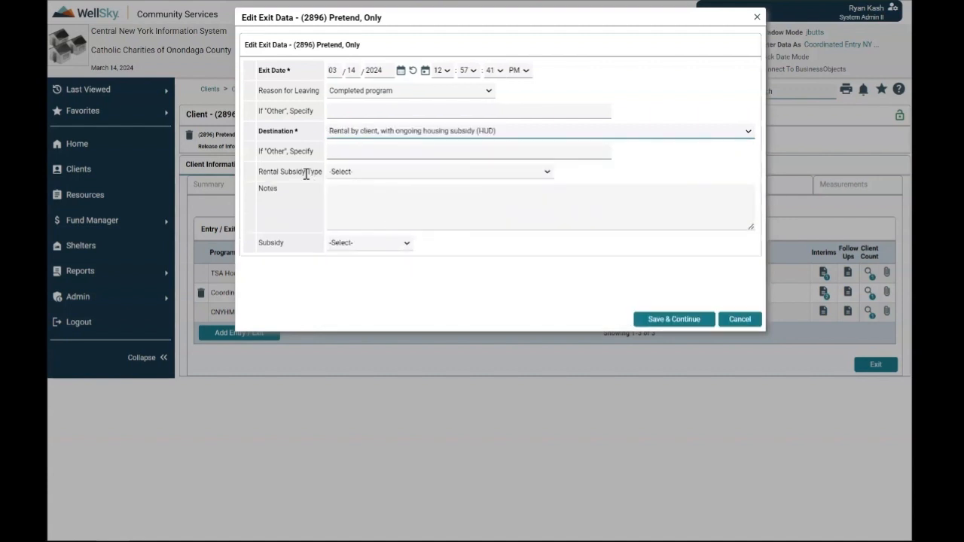
click(341, 173)
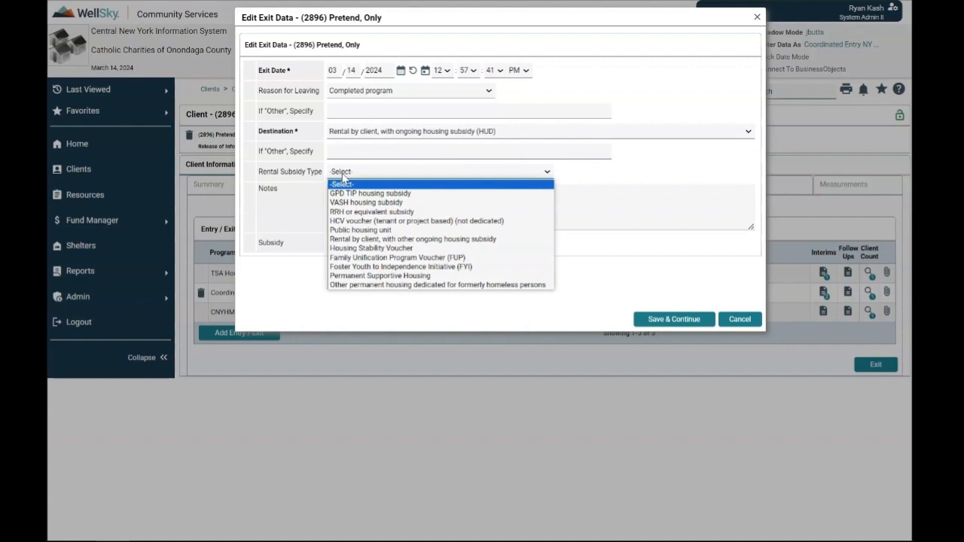
click(376, 213)
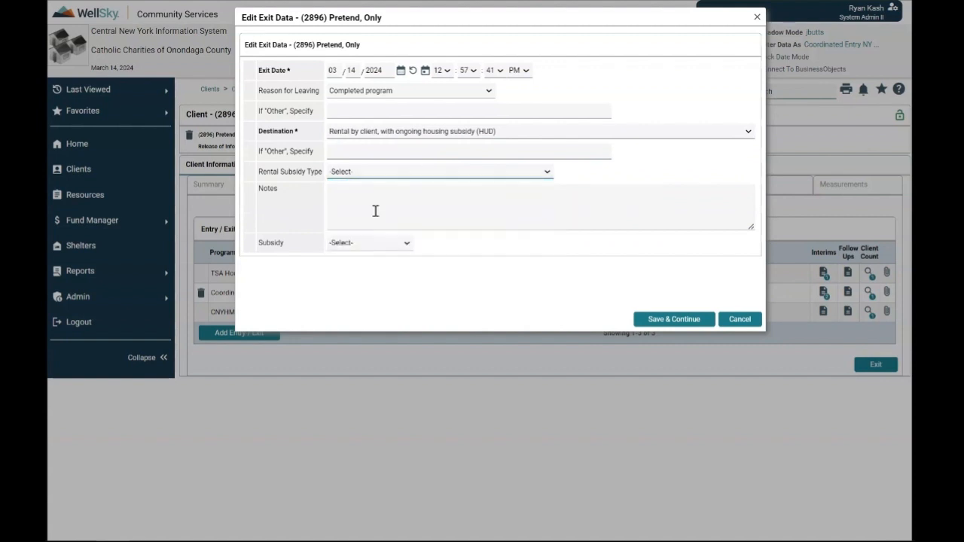
click(653, 321)
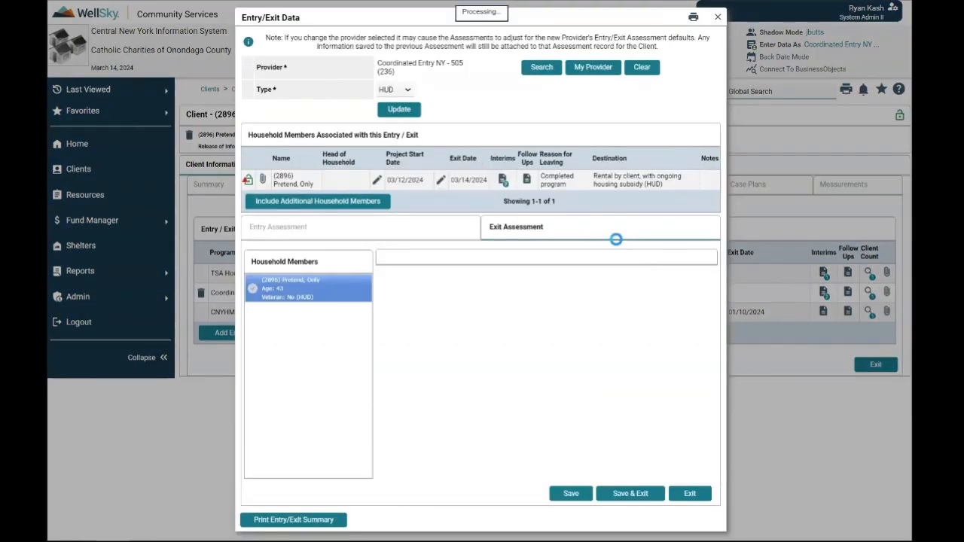
scroll(614, 256, down, 20)
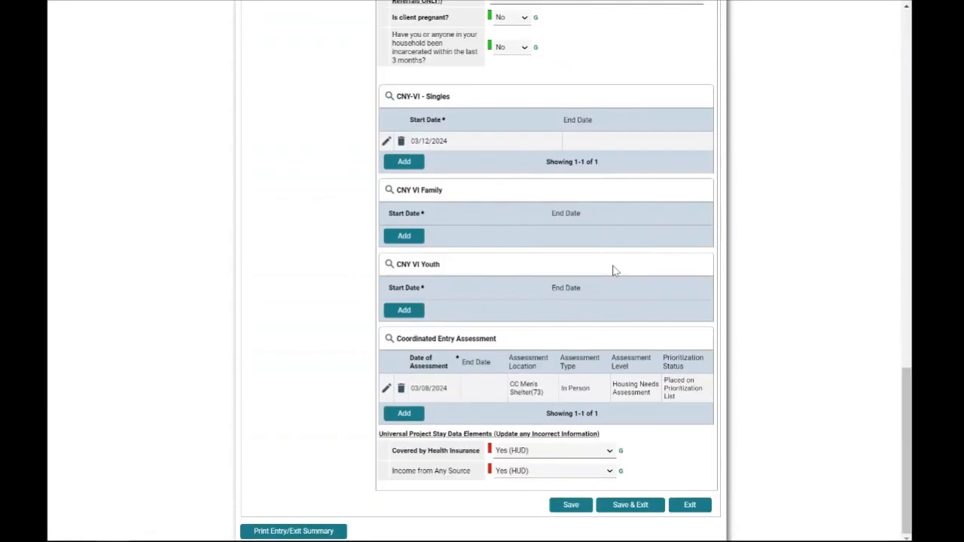
click(622, 506)
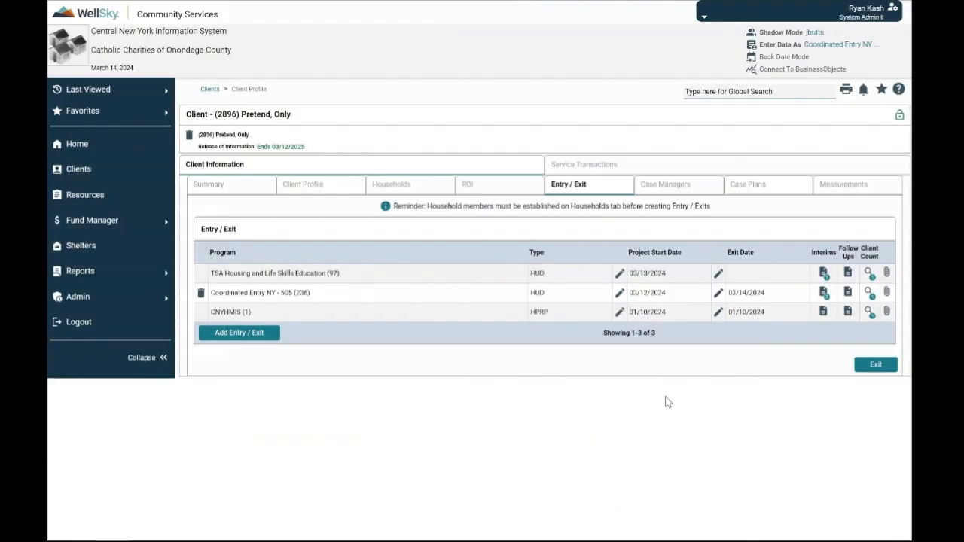